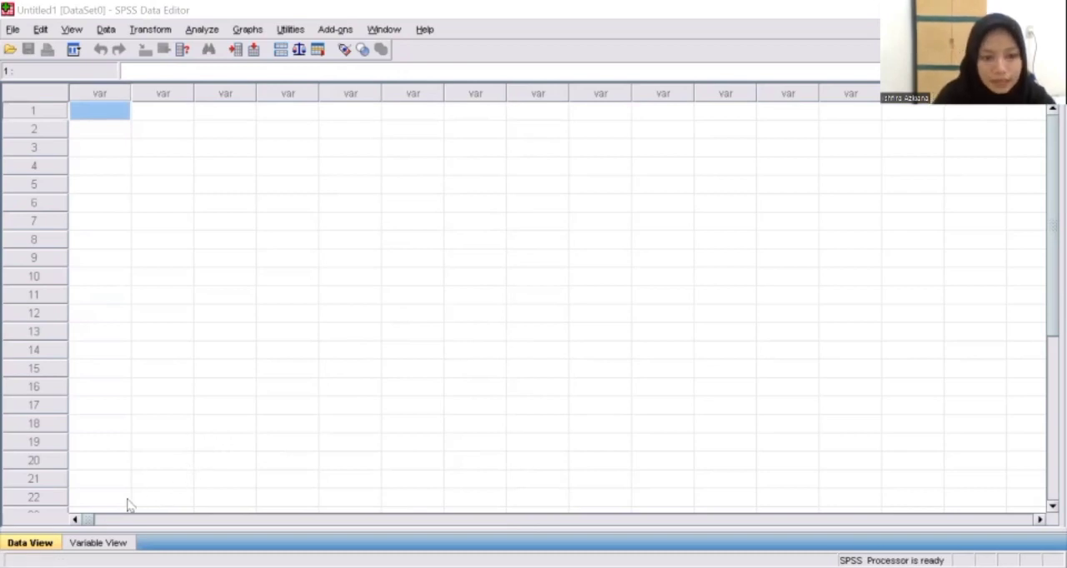
In the variable definitions, name the first variable Nama and the second JenisKelamin
{"action": "left_click", "coordinate": [98, 544]}
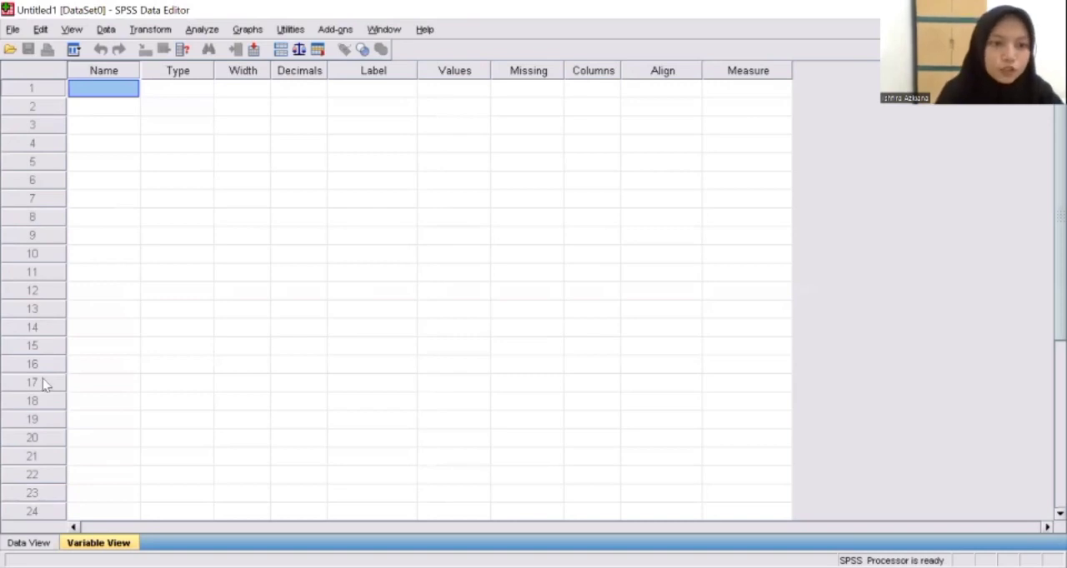
{"action": "left_click", "coordinate": [292, 143]}
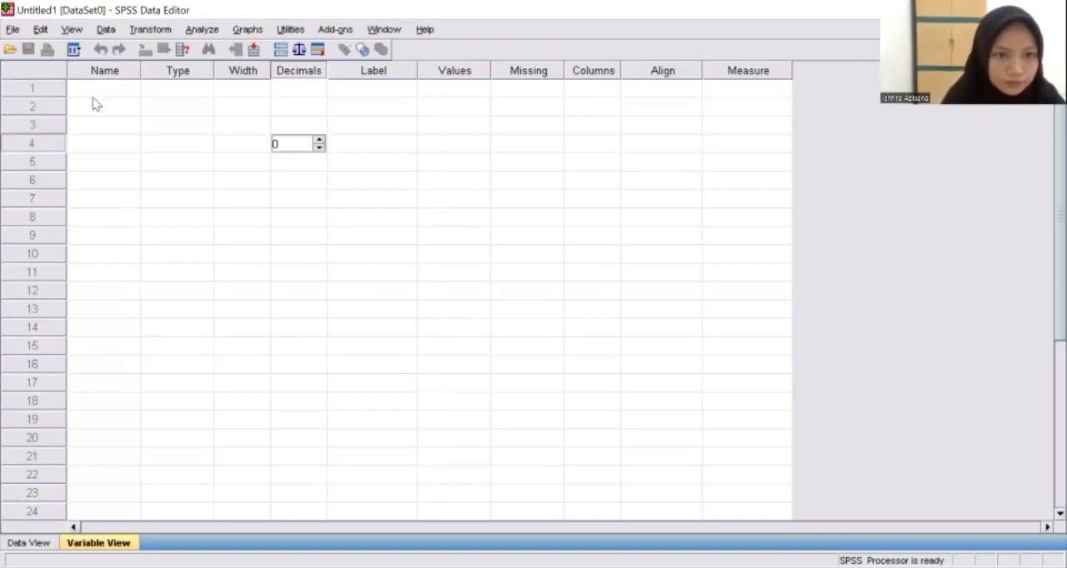
{"action": "left_click", "coordinate": [92, 92]}
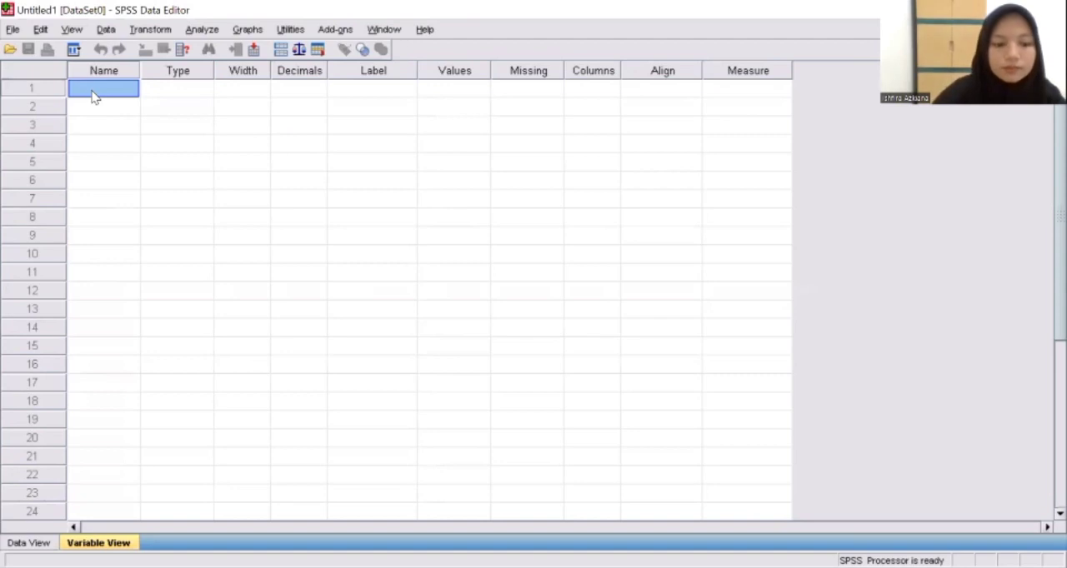
{"action": "type", "text": "Name"}
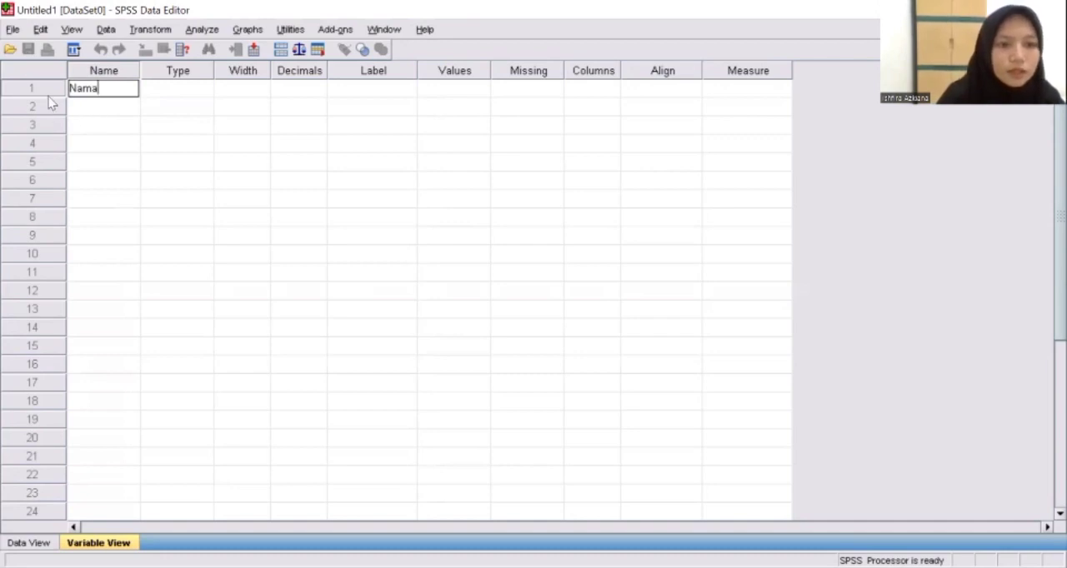
{"action": "left_click", "coordinate": [80, 112]}
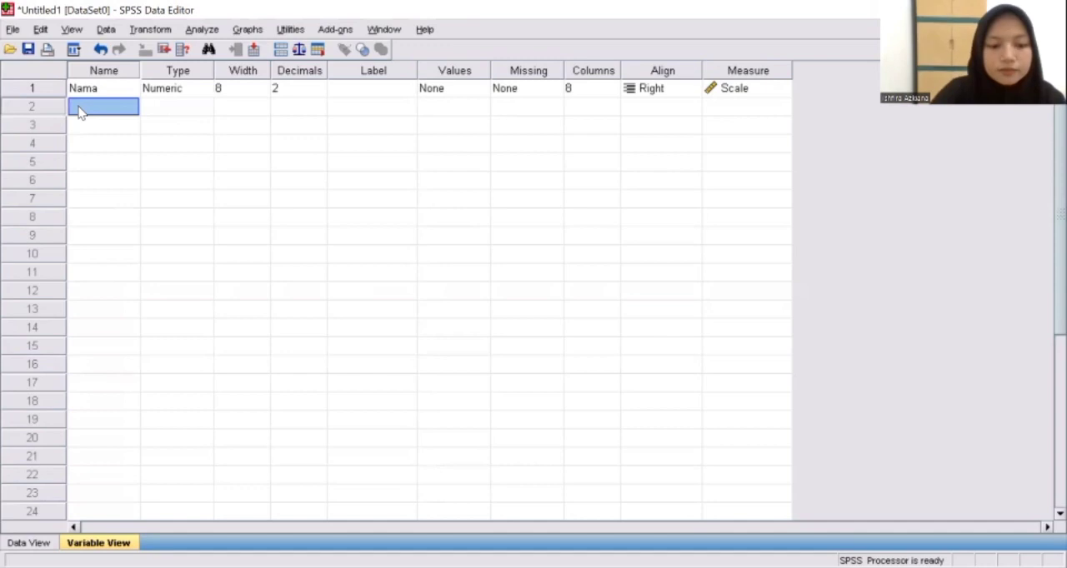
{"action": "type", "text": "Je"}
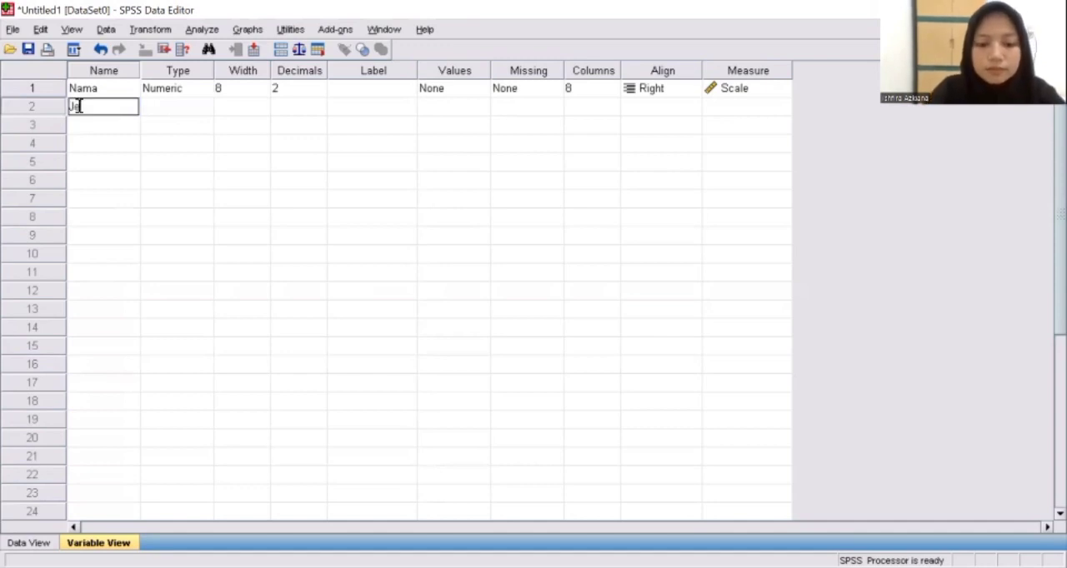
{"action": "type", "text": "nisK"}
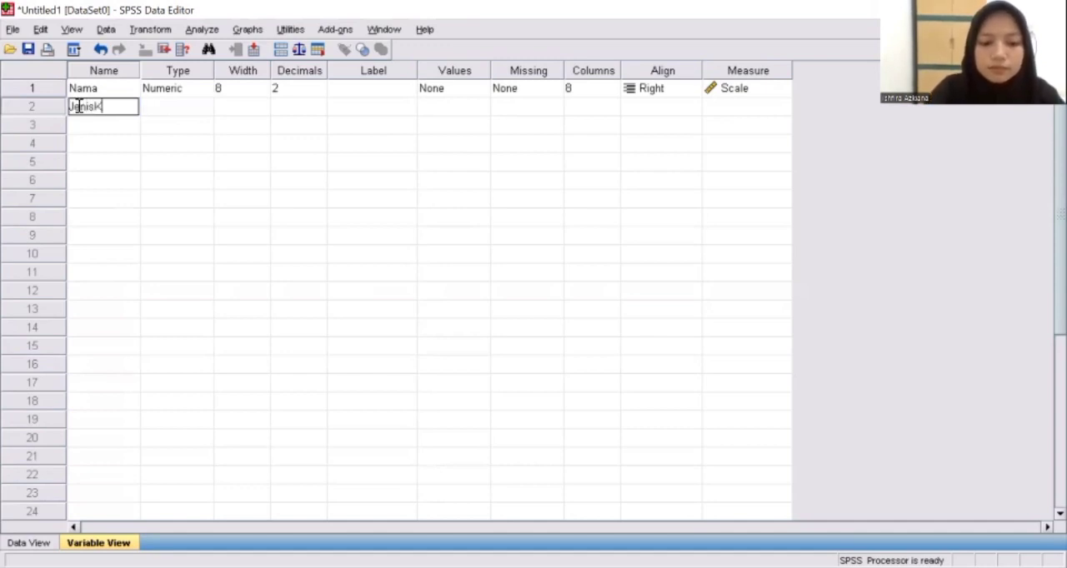
{"action": "type", "text": "elamin"}
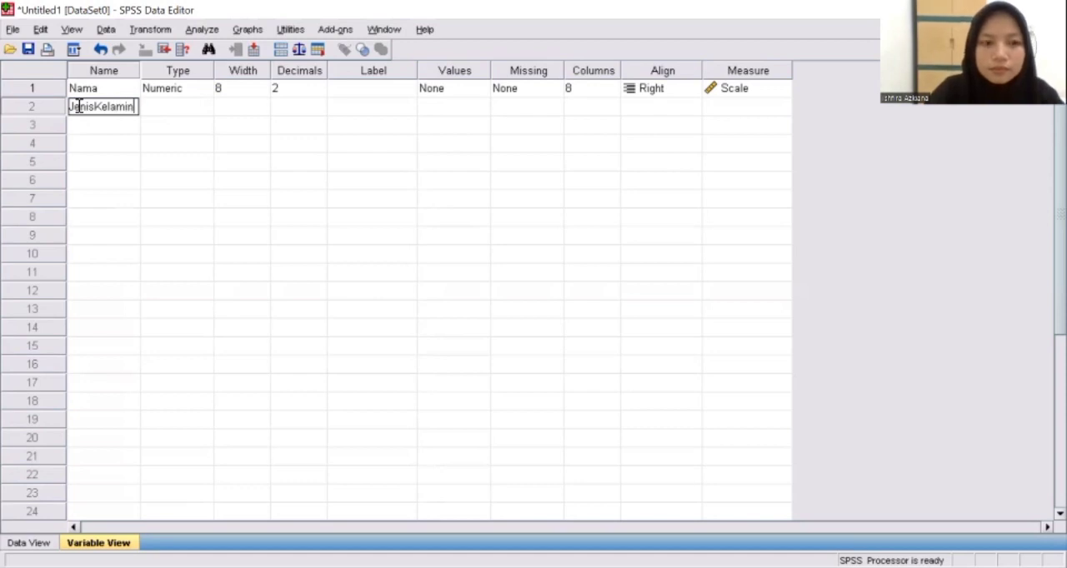
Add Umur as the third variable and Pendidikan as the fourth
{"action": "left_click", "coordinate": [88, 131]}
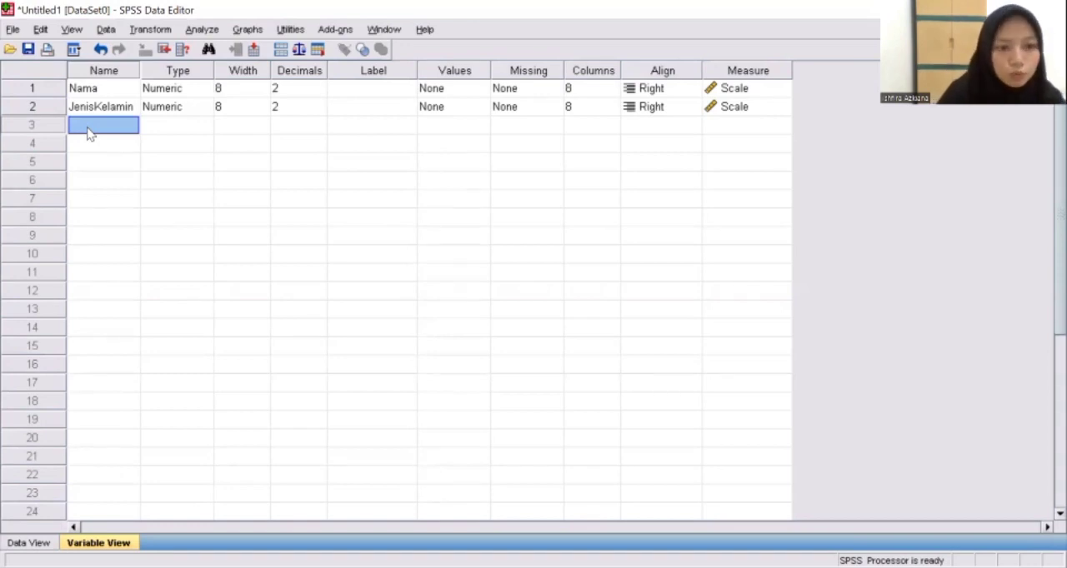
{"action": "type", "text": "Umur"}
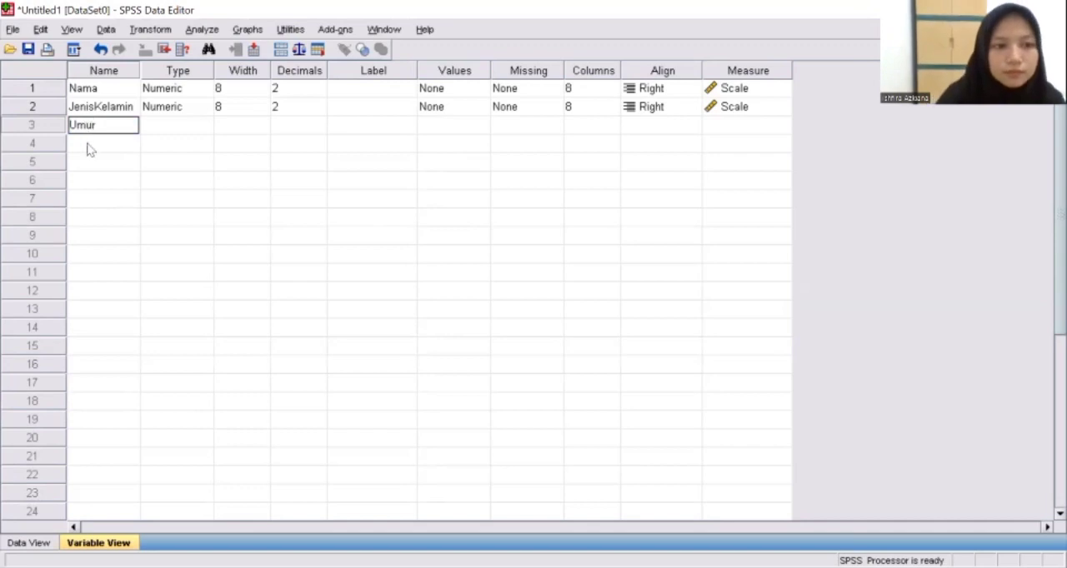
{"action": "left_click", "coordinate": [89, 148]}
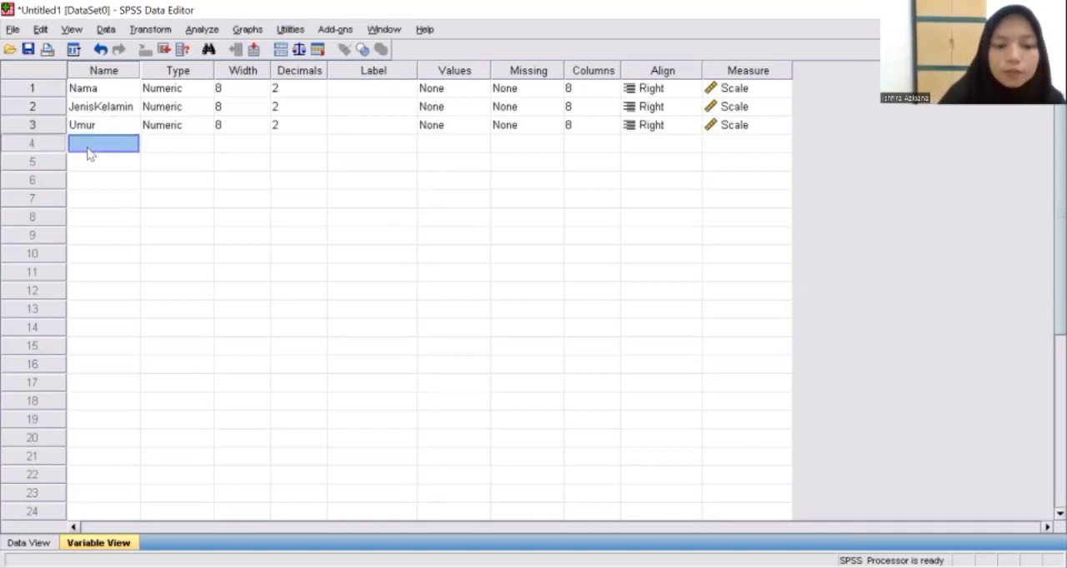
{"action": "type", "text": "Pen"}
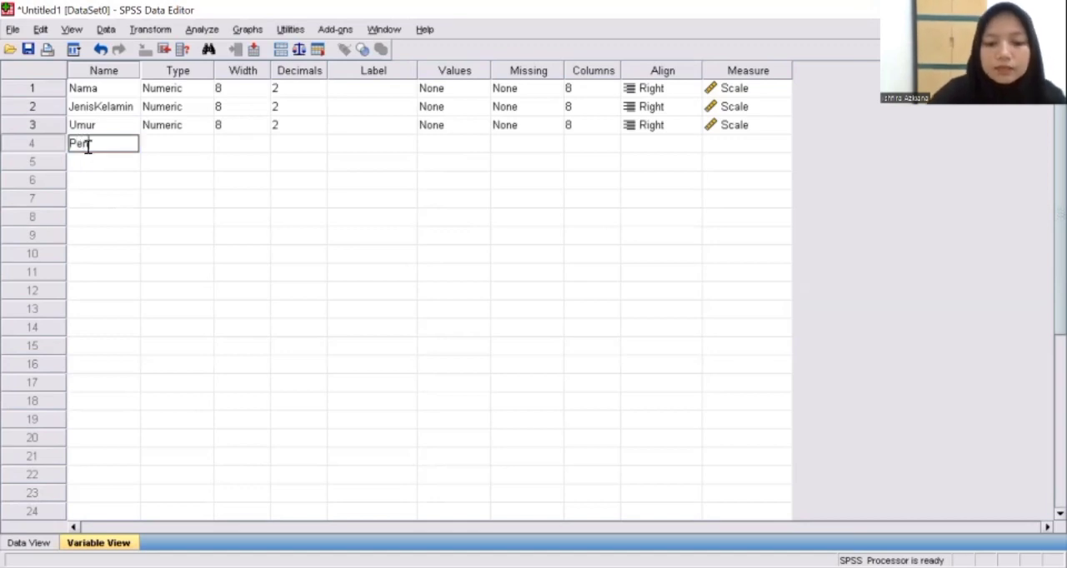
{"action": "type", "text": "didikan"}
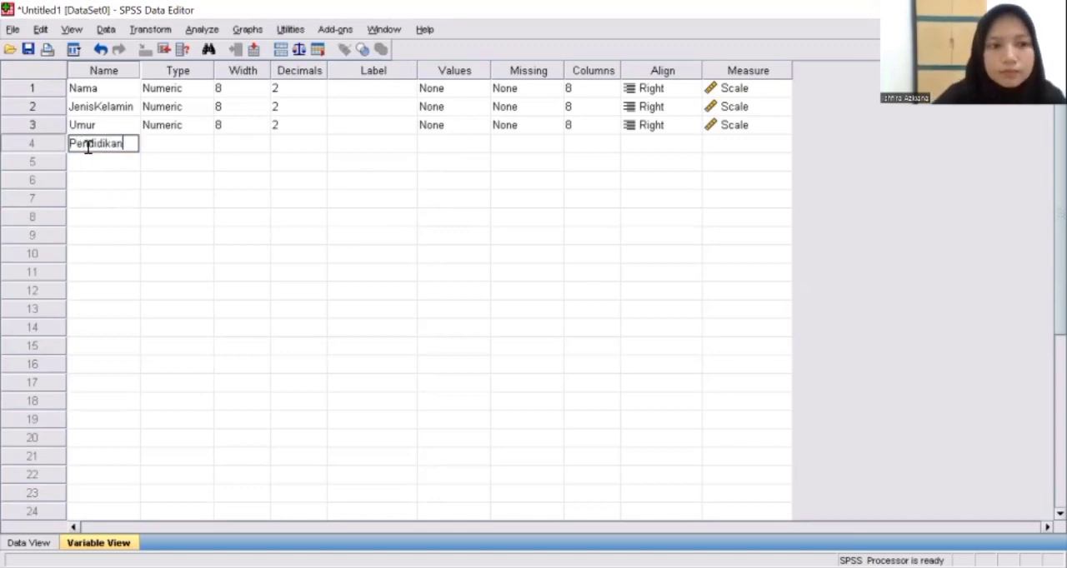
Add Pendapatan as the fifth variable and Konsumsi as the sixth
{"action": "left_click", "coordinate": [85, 165]}
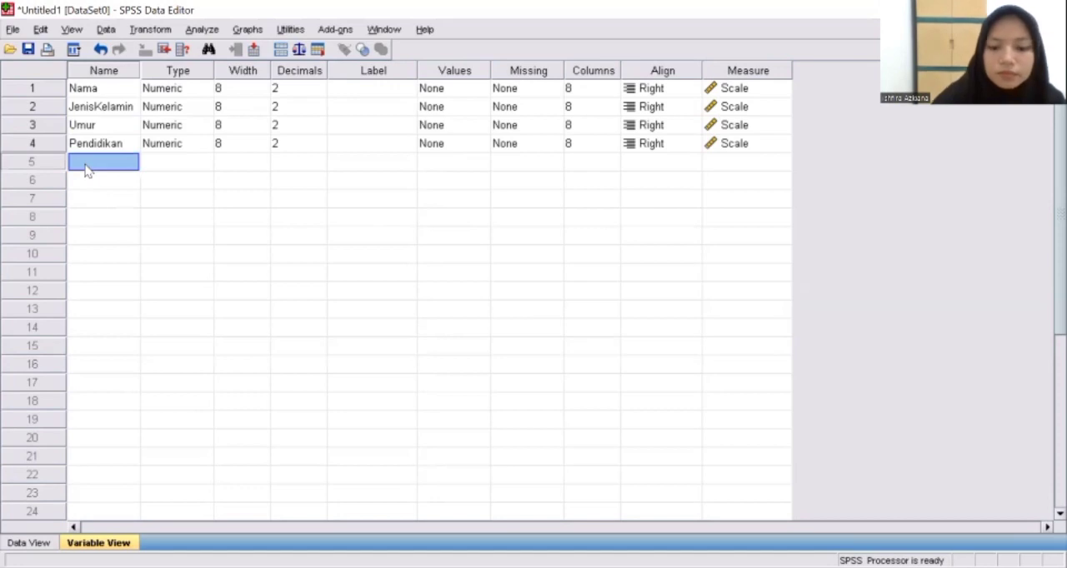
{"action": "type", "text": "Pendapatan"}
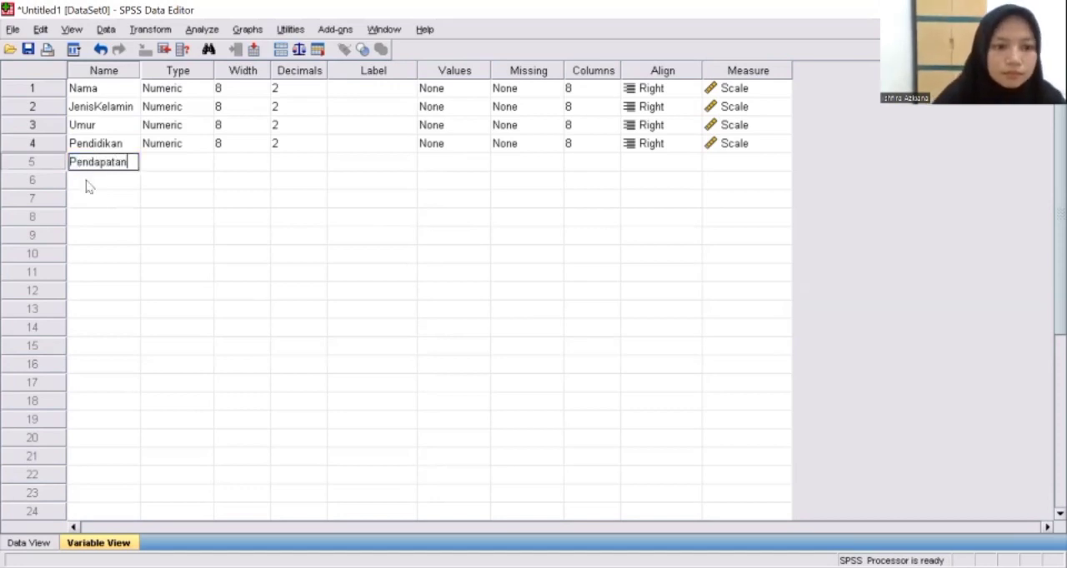
{"action": "left_click", "coordinate": [87, 185]}
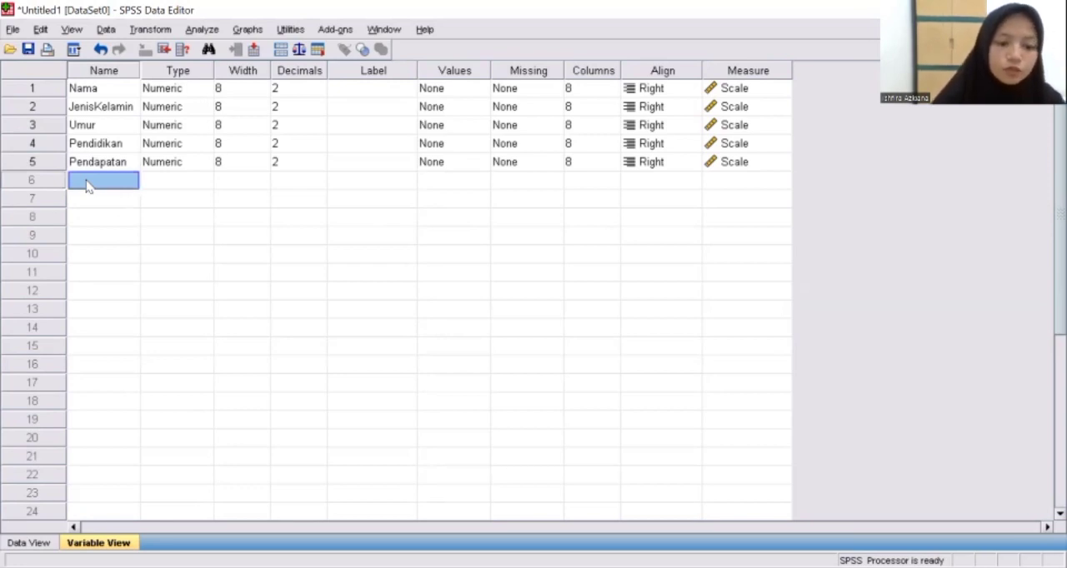
{"action": "type", "text": "Kon"}
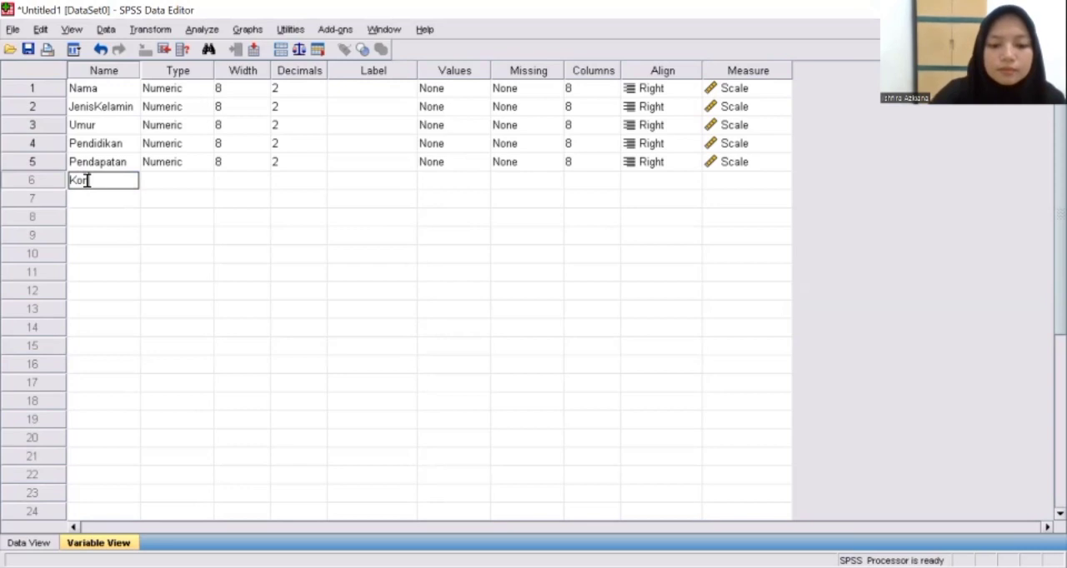
{"action": "type", "text": "sumsi"}
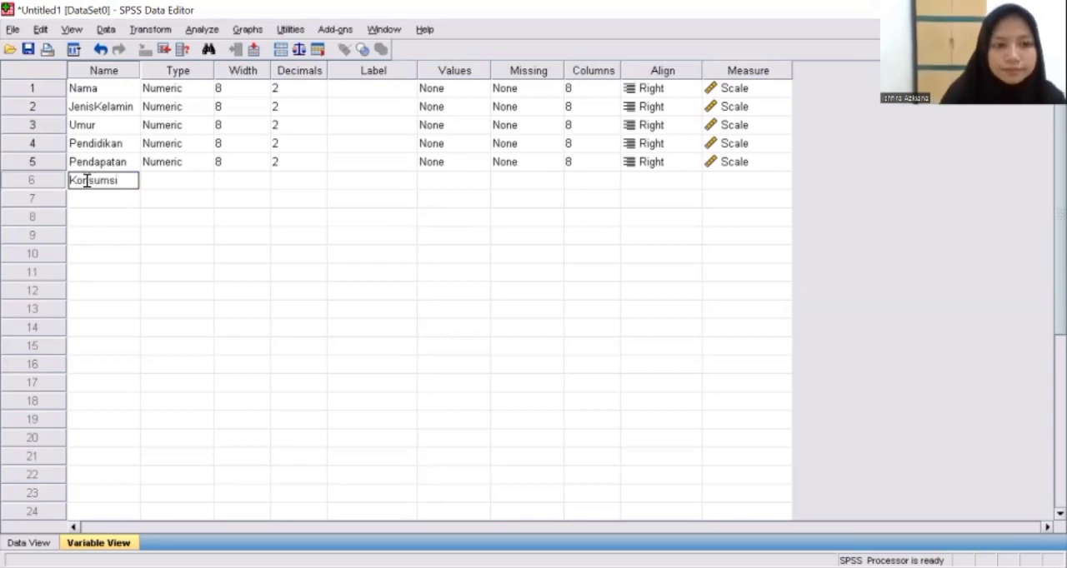
{"action": "left_click", "coordinate": [84, 205]}
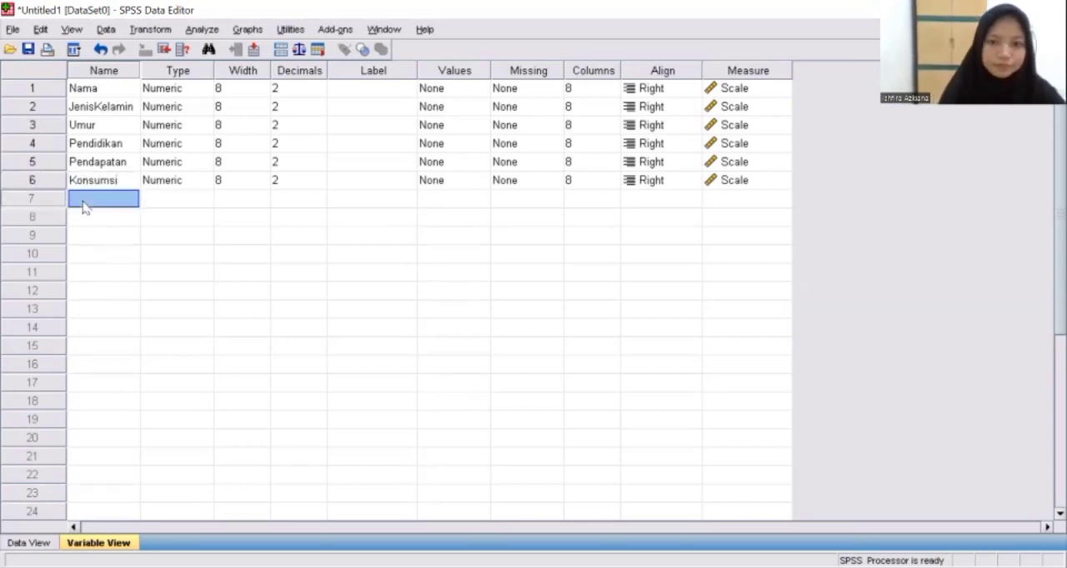
Change the variable type of Nama to String
{"action": "left_click", "coordinate": [176, 94]}
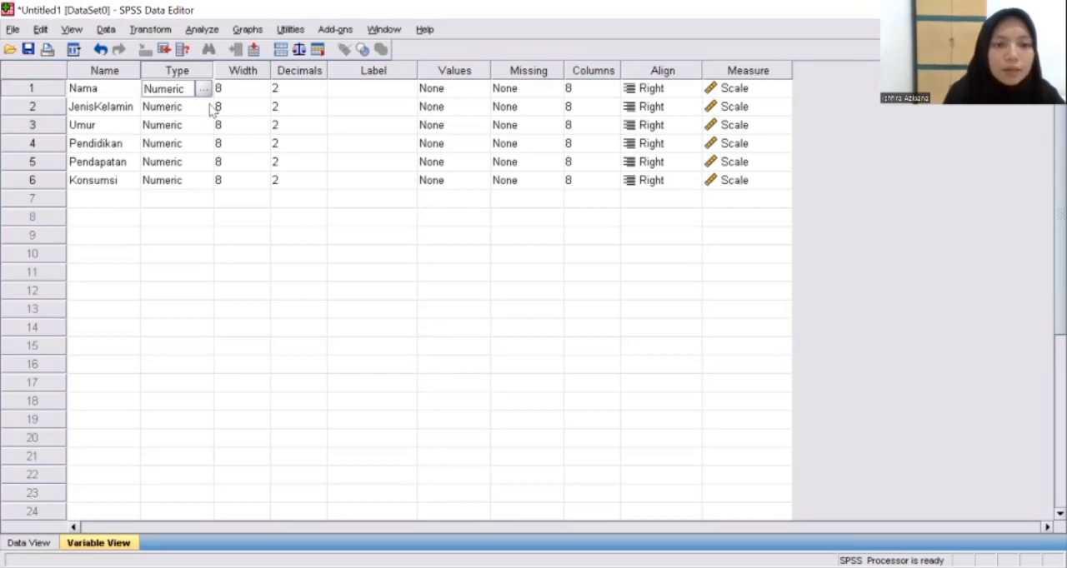
{"action": "left_click", "coordinate": [201, 90]}
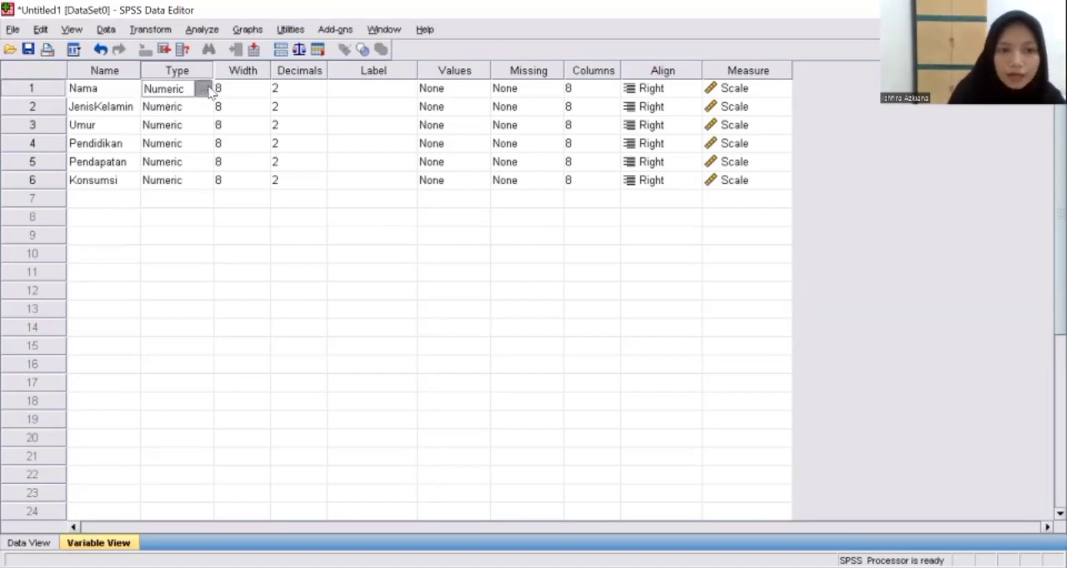
{"action": "left_click", "coordinate": [206, 90]}
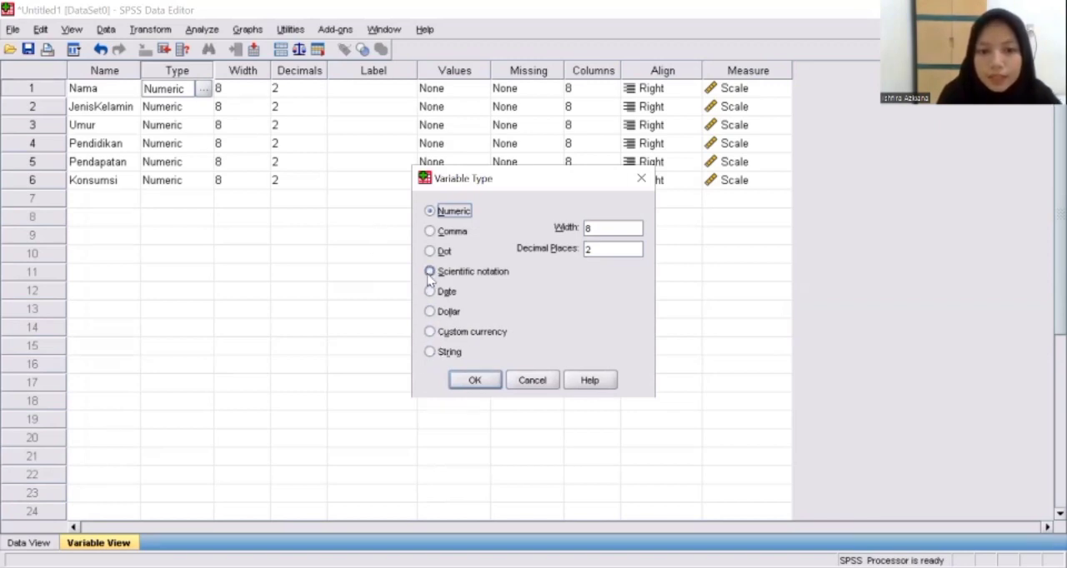
{"action": "left_click", "coordinate": [432, 358]}
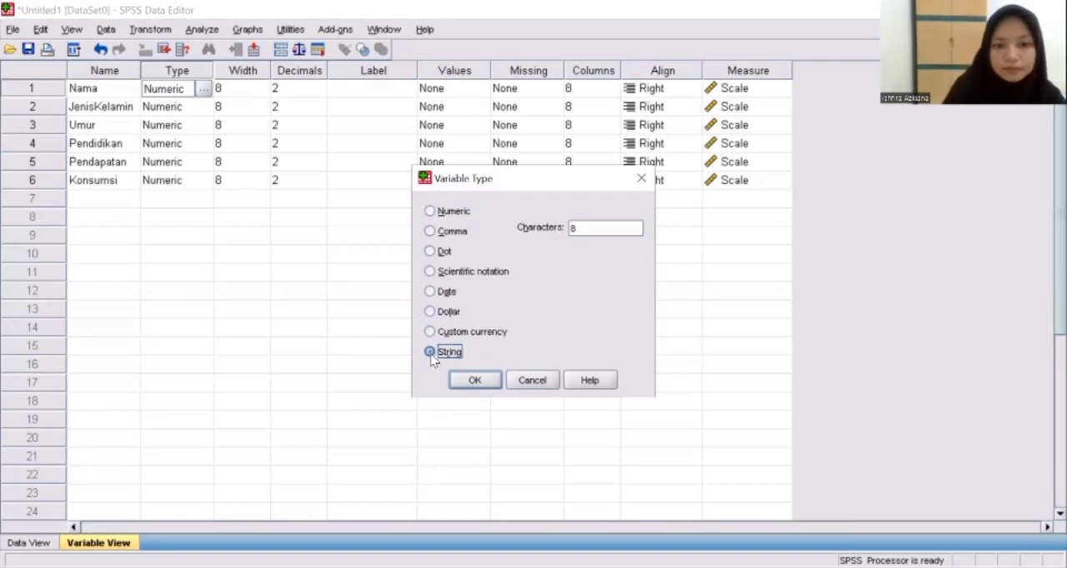
{"action": "left_click", "coordinate": [477, 387]}
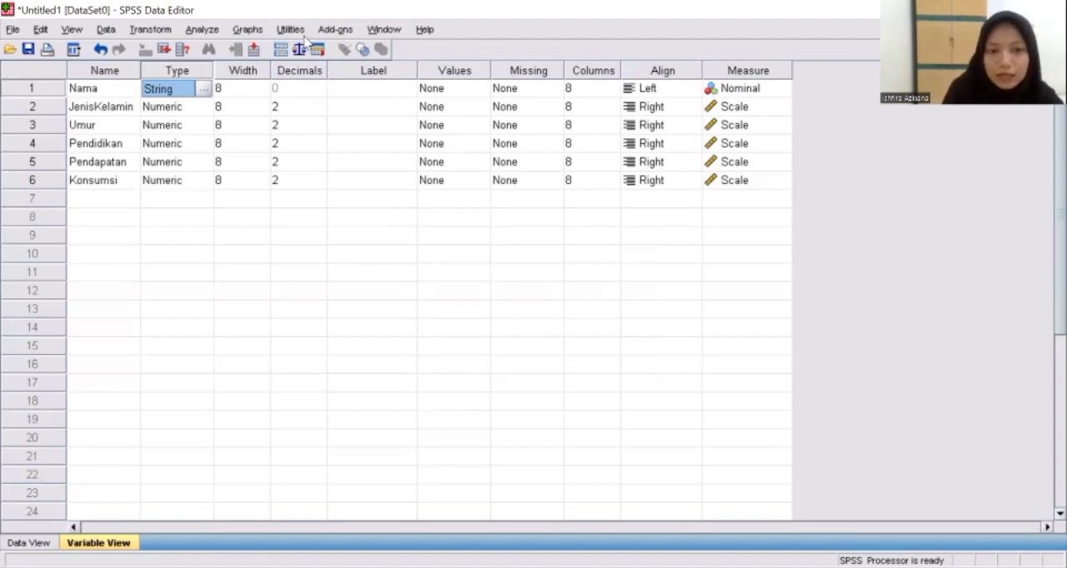
Set the width of the Nama variable to 20
{"action": "left_click", "coordinate": [241, 87]}
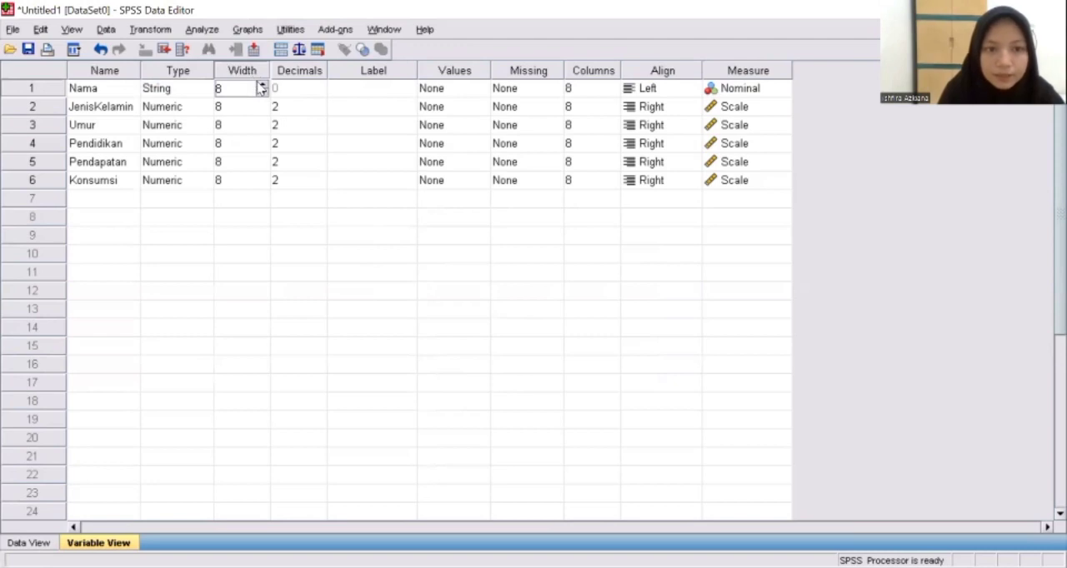
{"action": "left_click", "coordinate": [261, 86]}
{"action": "left_click", "coordinate": [261, 86]}
{"action": "left_click", "coordinate": [262, 85]}
{"action": "left_click", "coordinate": [262, 85]}
{"action": "left_click", "coordinate": [261, 86]}
{"action": "left_click", "coordinate": [261, 86]}
{"action": "left_click", "coordinate": [261, 85]}
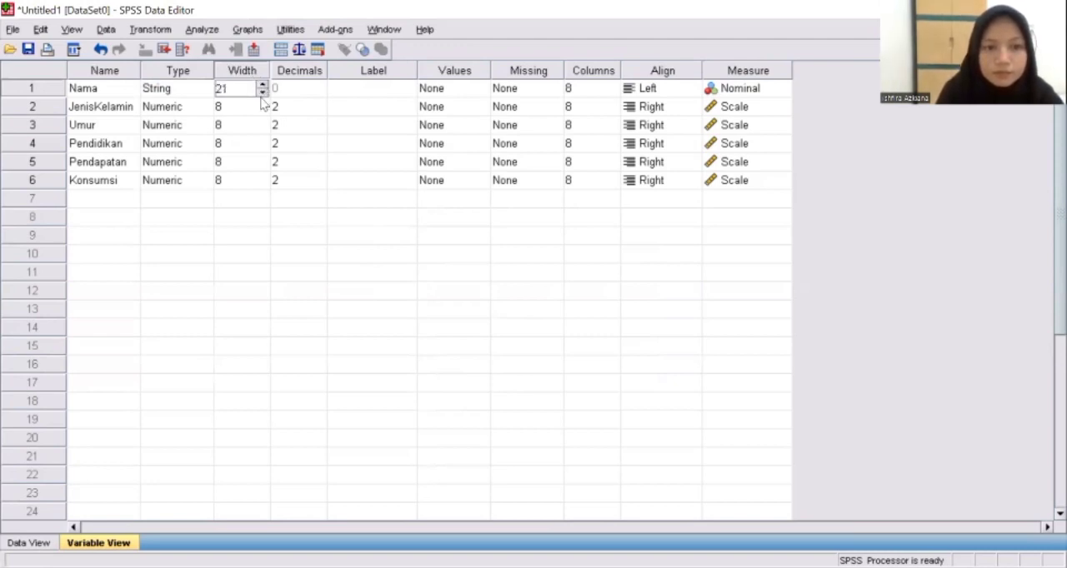
{"action": "left_click", "coordinate": [262, 91]}
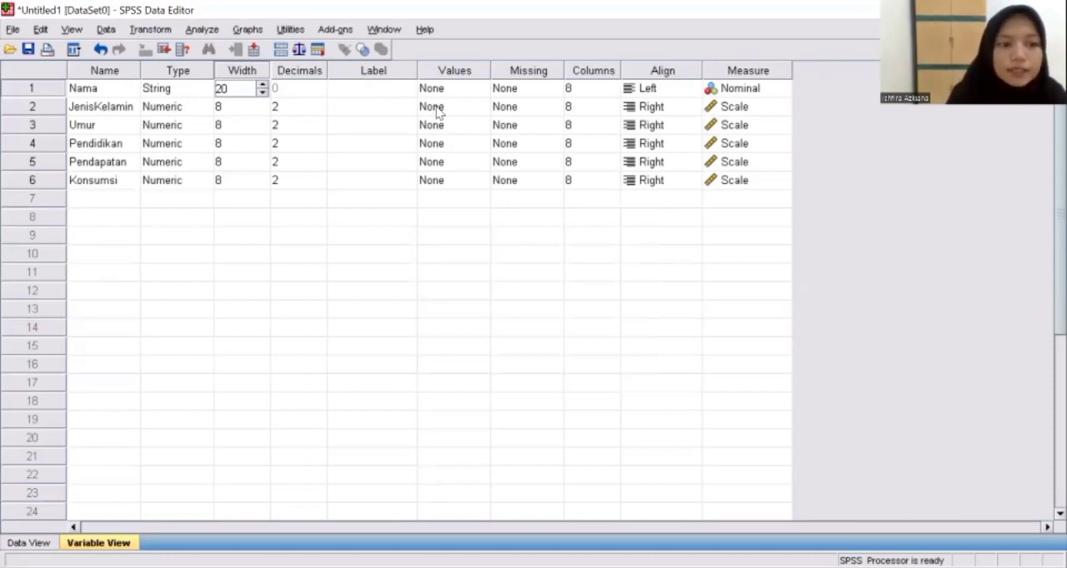
Set the decimals of the JenisKelamin and Umur variables to 0
{"action": "left_click", "coordinate": [294, 106]}
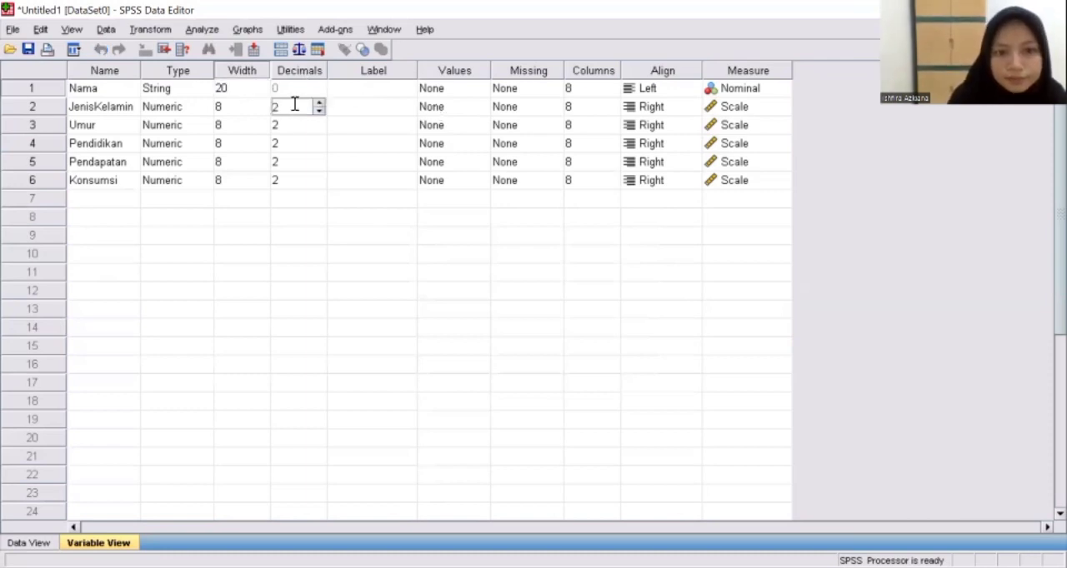
{"action": "left_click", "coordinate": [320, 113]}
{"action": "left_click", "coordinate": [321, 113]}
{"action": "left_click", "coordinate": [299, 123]}
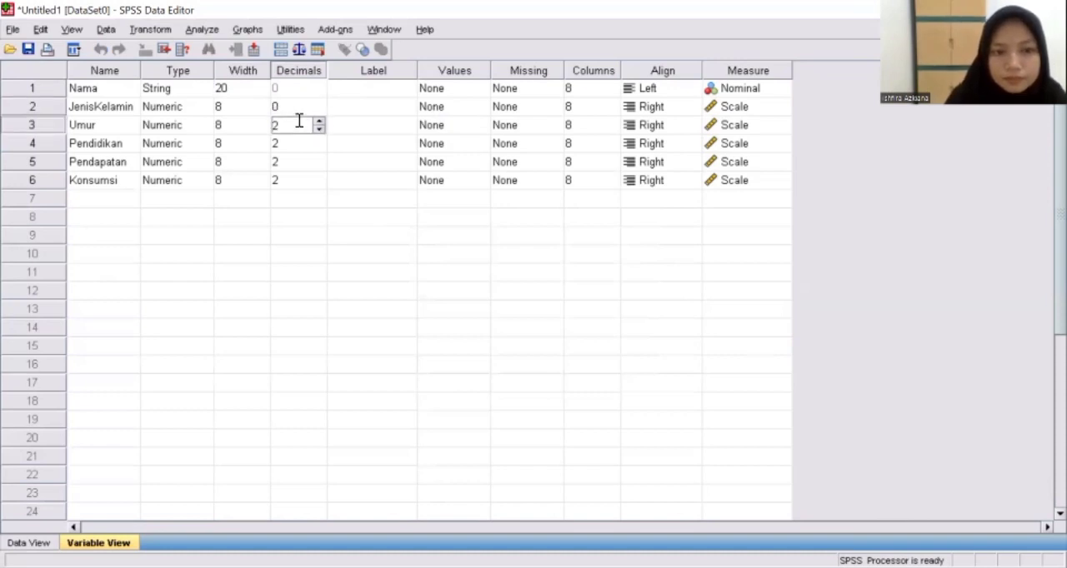
{"action": "left_click", "coordinate": [318, 129]}
{"action": "left_click", "coordinate": [318, 129]}
Set the decimals of the Pendidikan, Pendapatan and Konsumsi variables to 0
{"action": "left_click", "coordinate": [292, 147]}
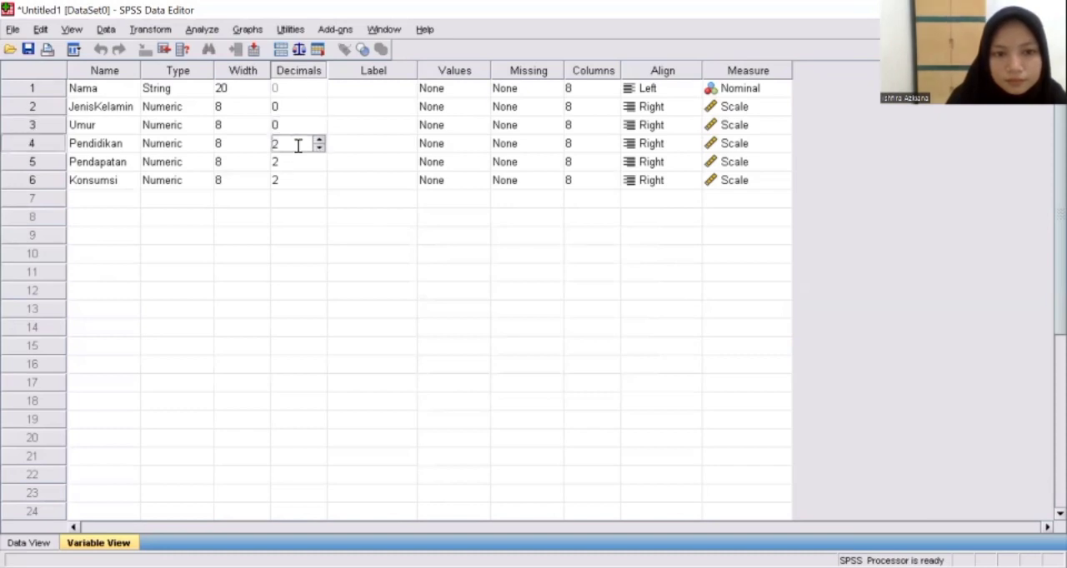
{"action": "left_click", "coordinate": [319, 148]}
{"action": "left_click", "coordinate": [318, 148]}
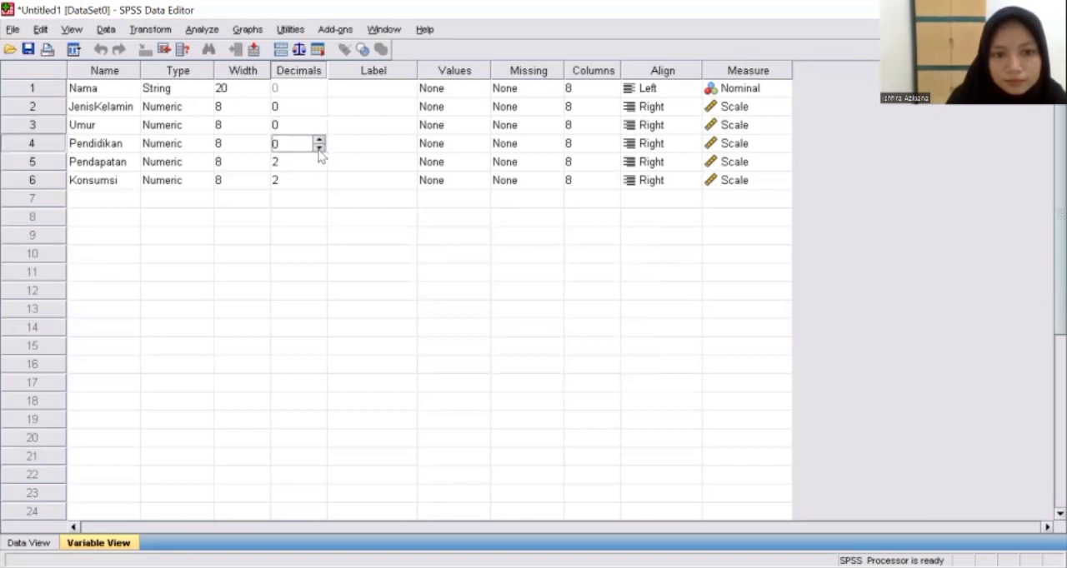
{"action": "left_click", "coordinate": [295, 161]}
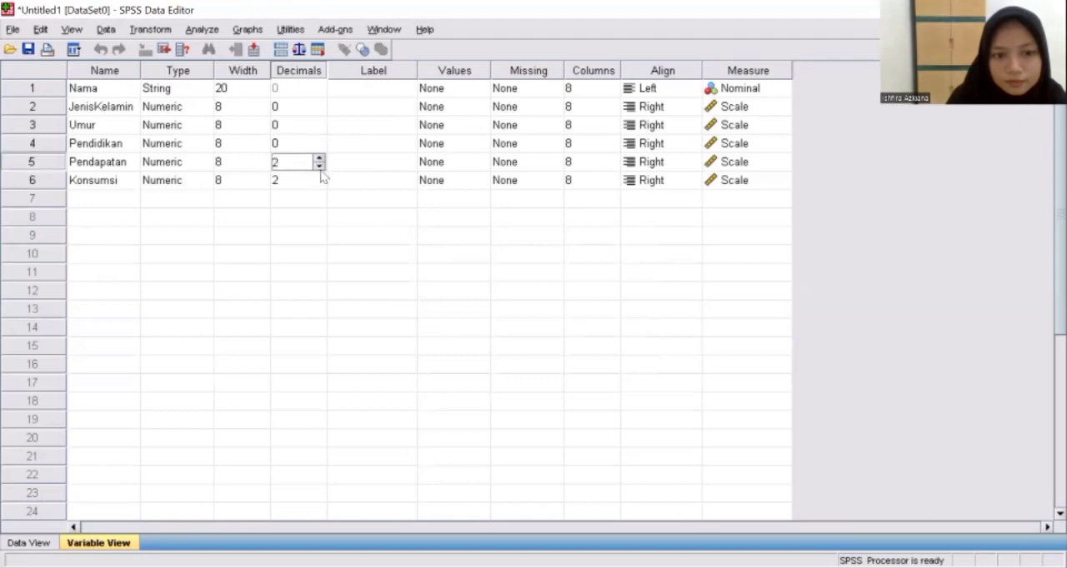
{"action": "left_click", "coordinate": [318, 165]}
{"action": "left_click", "coordinate": [318, 165]}
{"action": "left_click", "coordinate": [291, 180]}
{"action": "left_click", "coordinate": [319, 184]}
{"action": "left_click", "coordinate": [319, 184]}
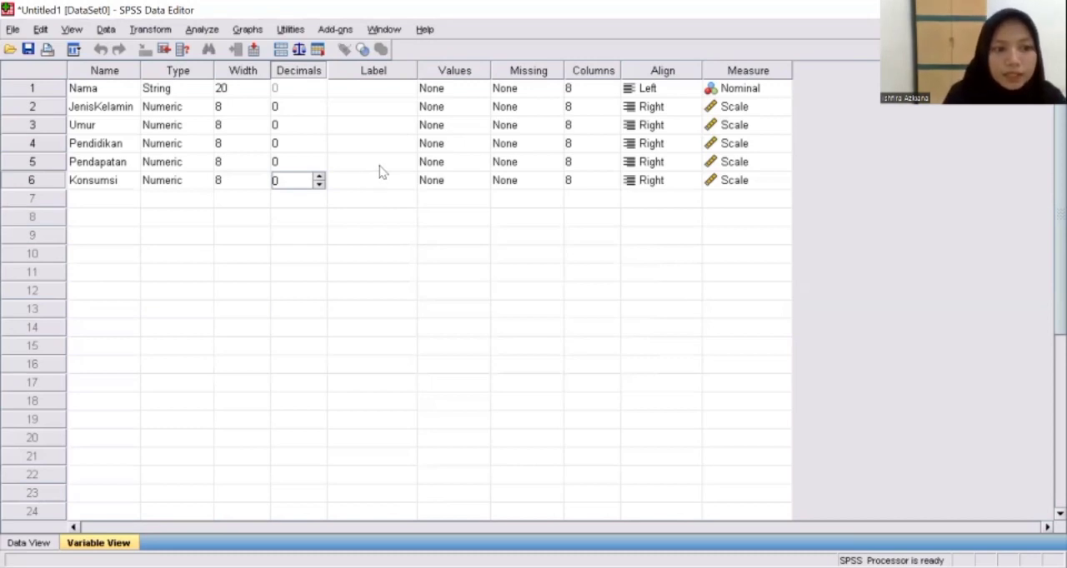
Add a value label to the JenisKelamin variable that assigns "Laki Laki" to value 1
{"action": "left_click", "coordinate": [439, 106]}
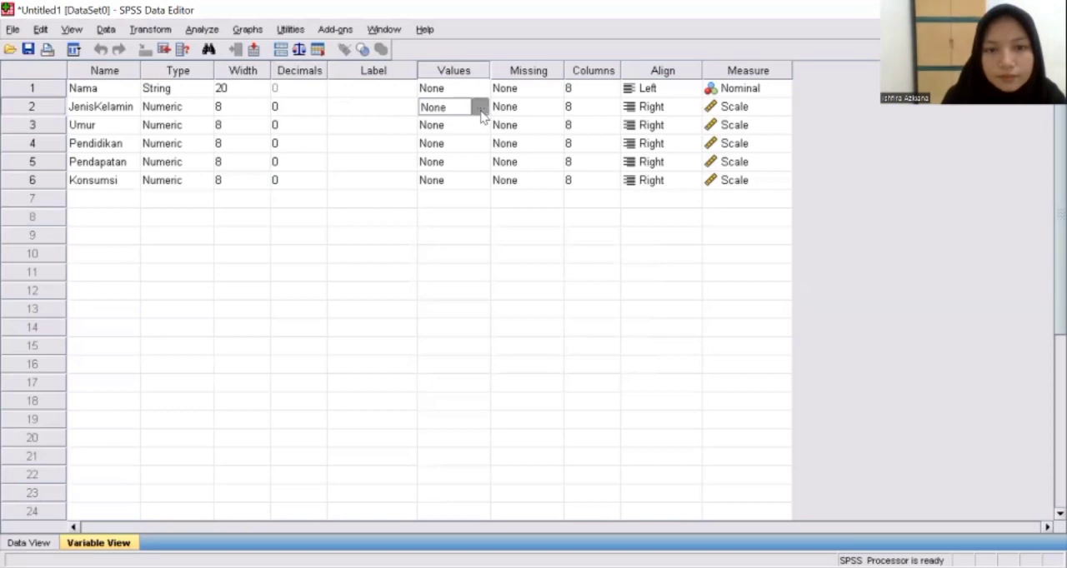
{"action": "left_click", "coordinate": [480, 107]}
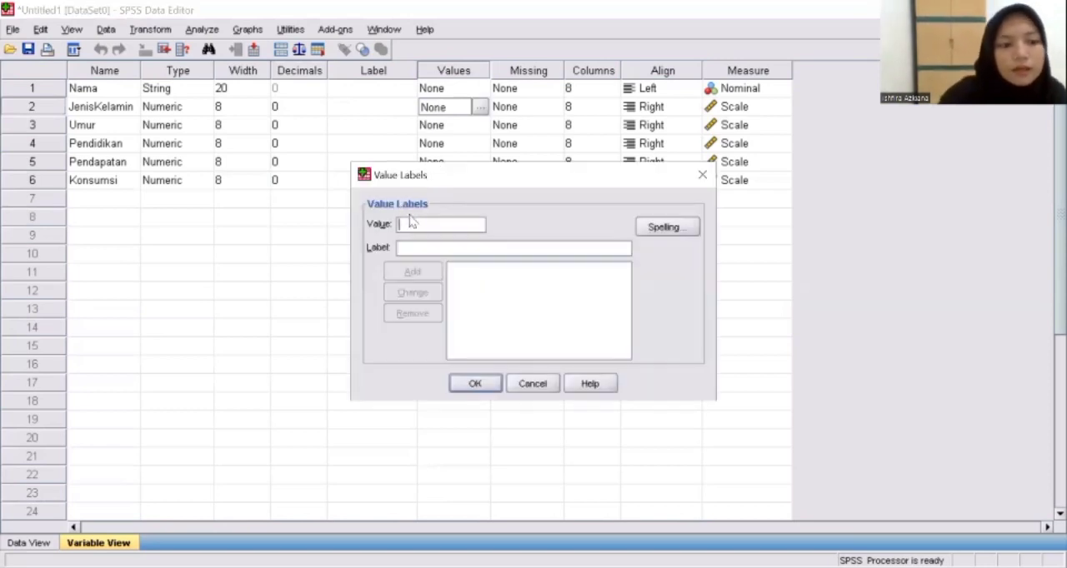
{"action": "type", "text": "1"}
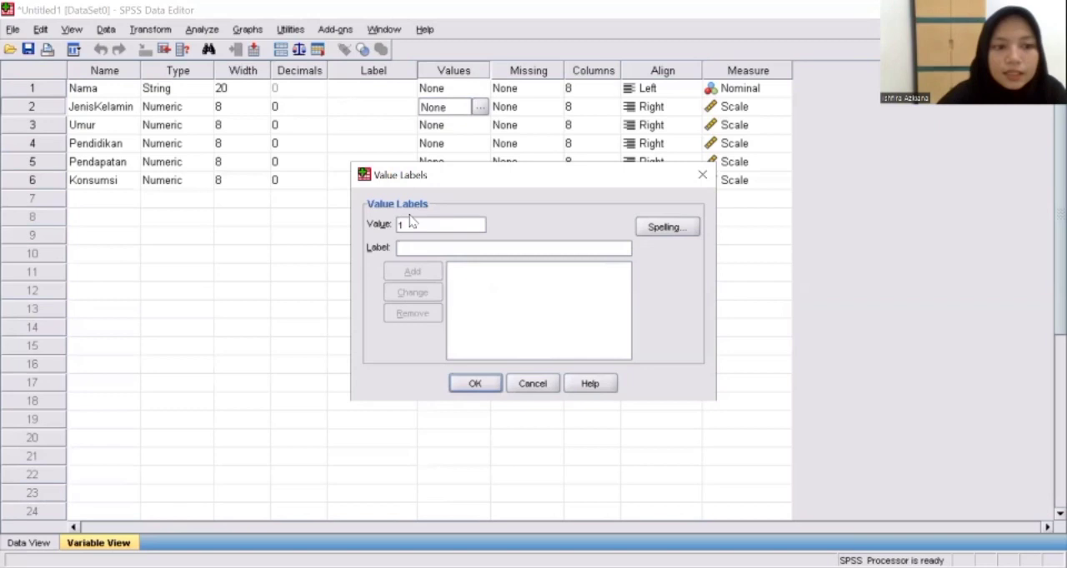
{"action": "left_click", "coordinate": [408, 244]}
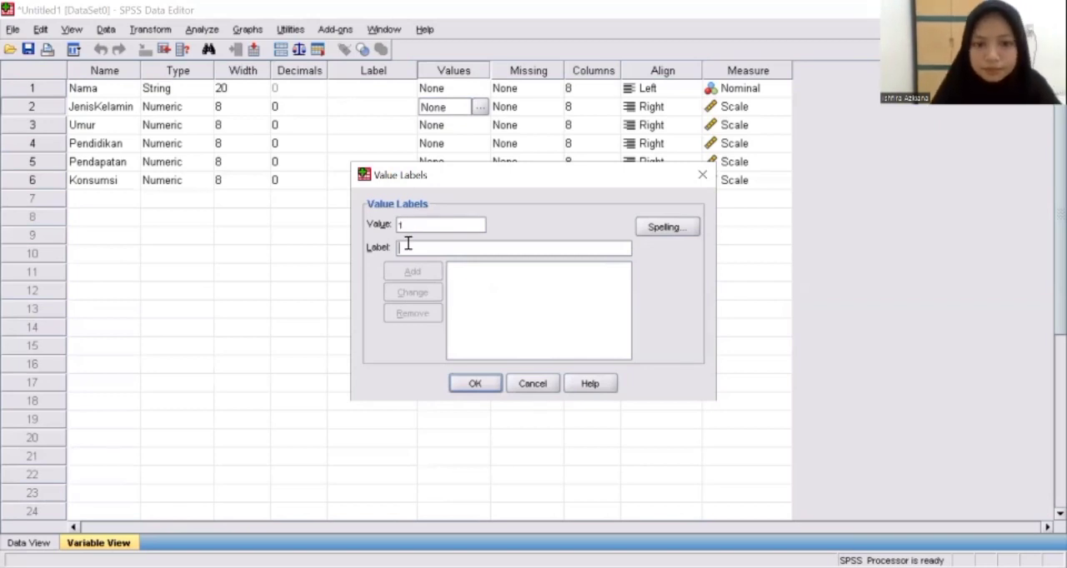
{"action": "type", "text": "Laki Laki"}
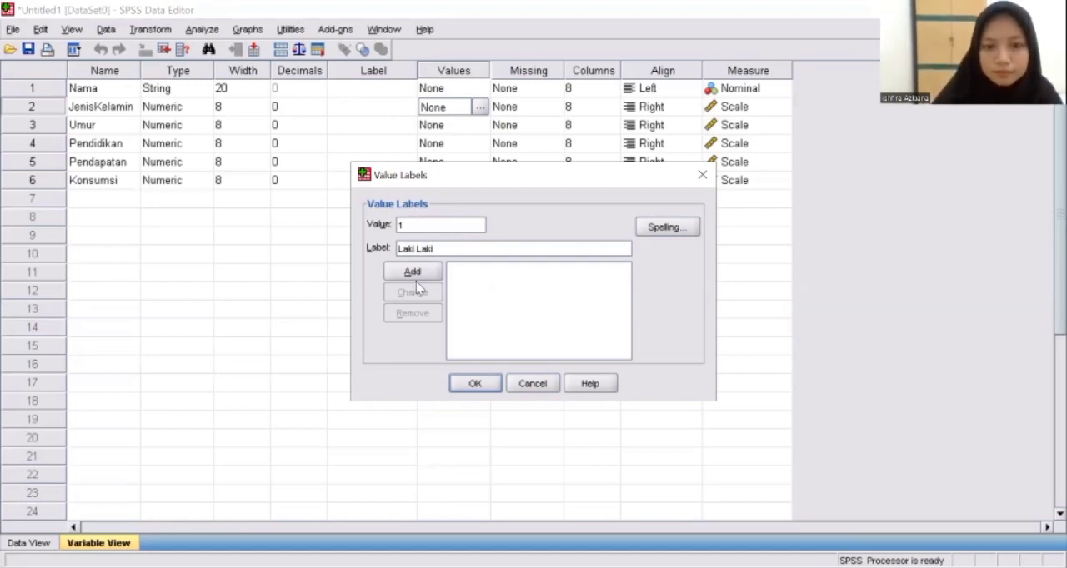
{"action": "left_click", "coordinate": [413, 272]}
Add the label "Perempuan" for value 2 of JenisKelamin and apply the value labels
{"action": "left_click", "coordinate": [417, 225]}
{"action": "type", "text": "2"}
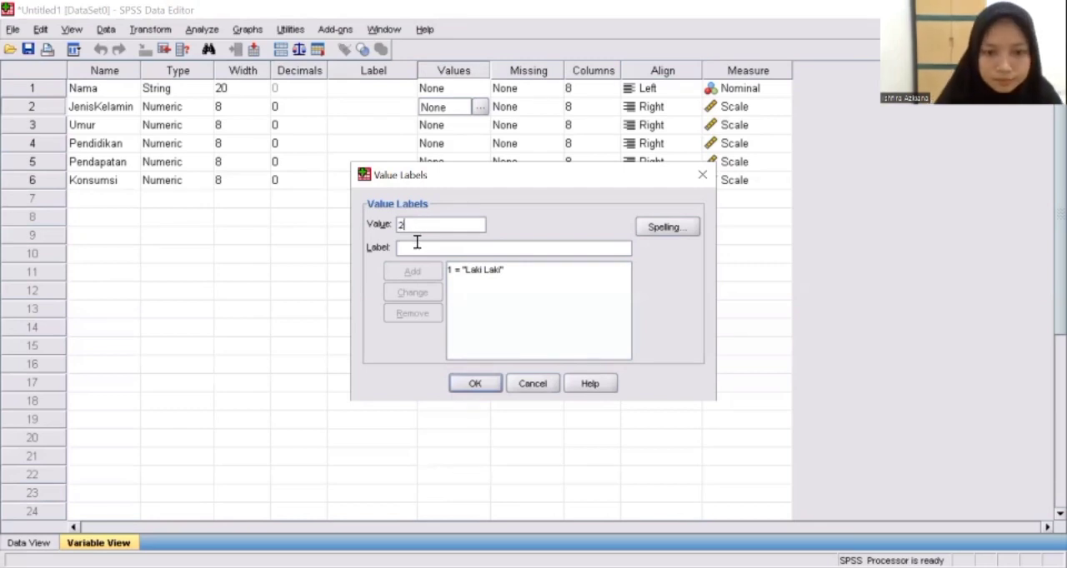
{"action": "left_click", "coordinate": [417, 248]}
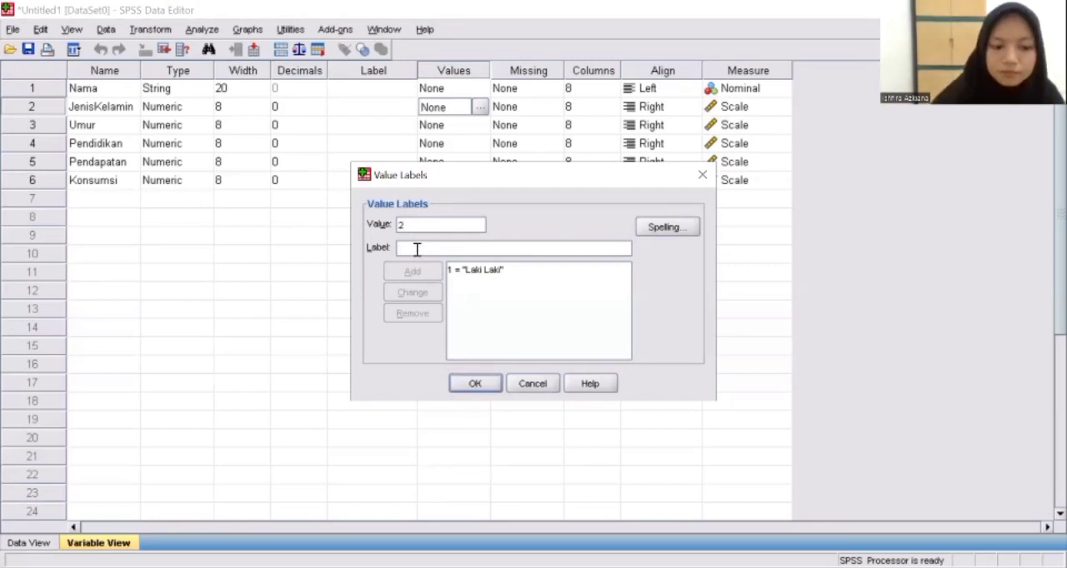
{"action": "type", "text": "Perempuan"}
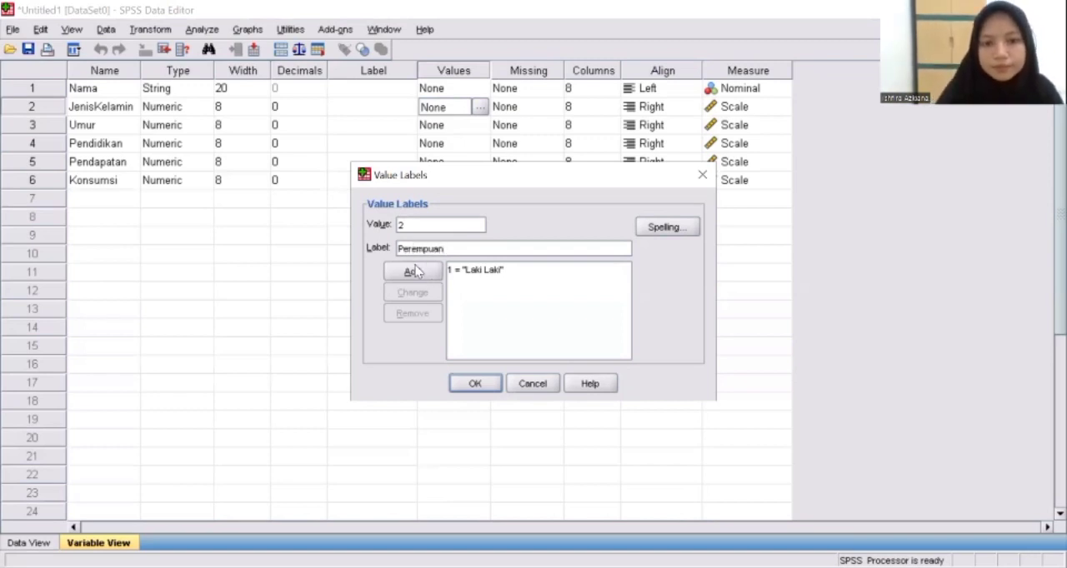
{"action": "left_click", "coordinate": [420, 275]}
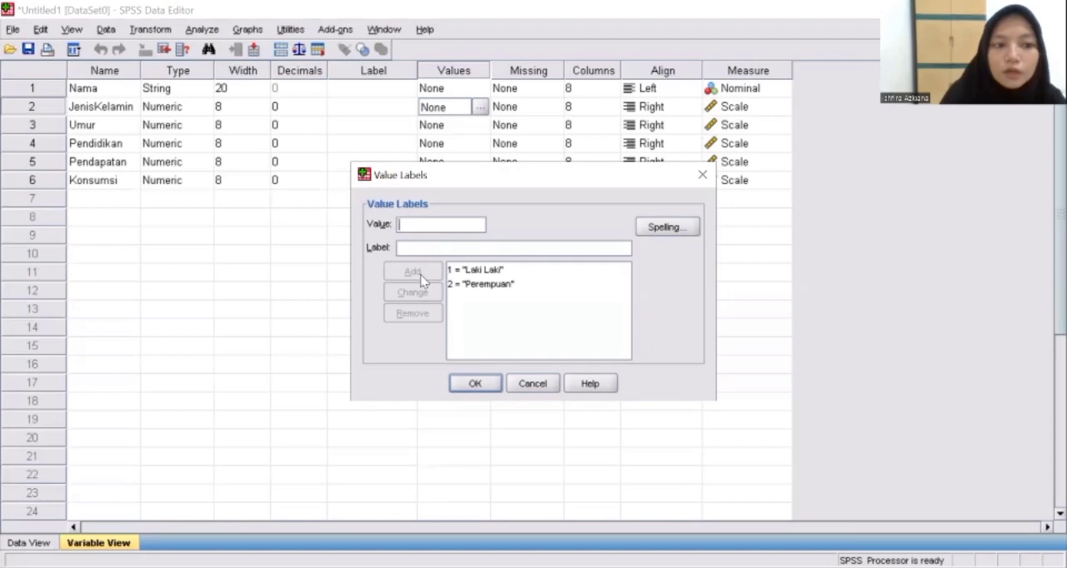
{"action": "left_click", "coordinate": [473, 382]}
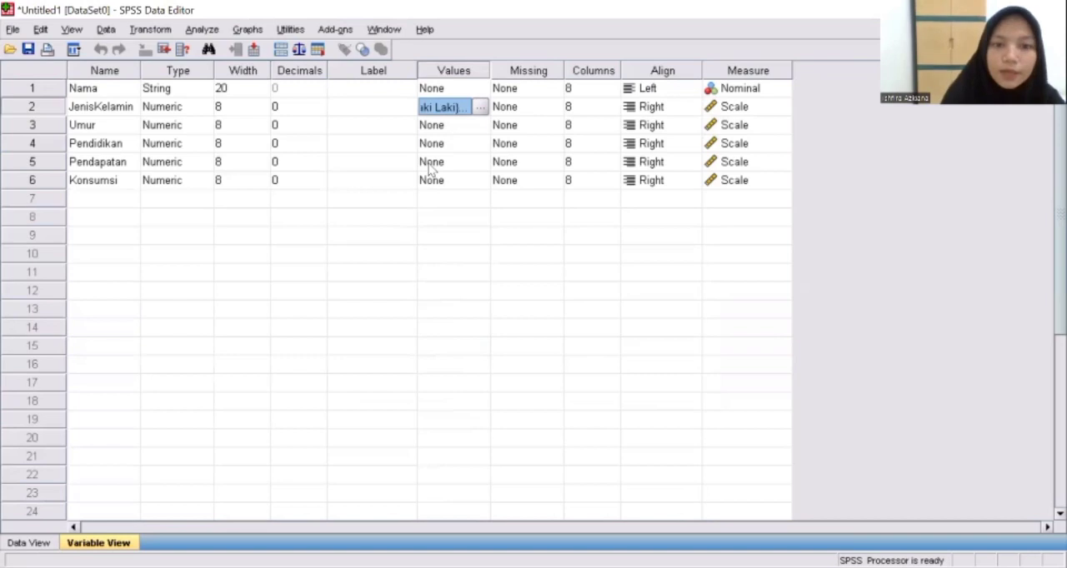
Set the width of the JenisKelamin variable to 10
{"action": "left_click", "coordinate": [233, 110]}
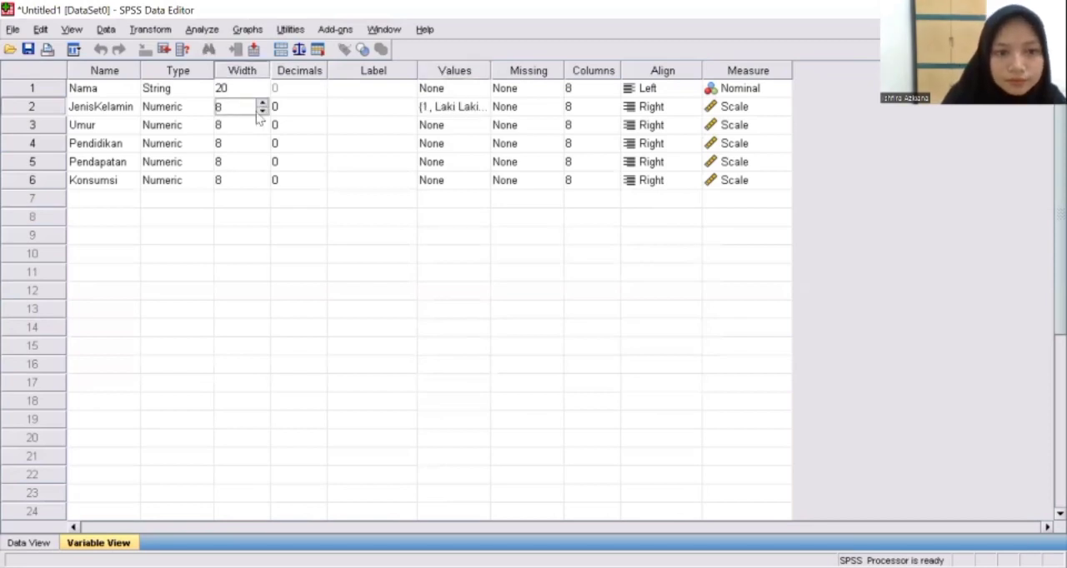
{"action": "left_click", "coordinate": [262, 104]}
{"action": "left_click", "coordinate": [263, 103]}
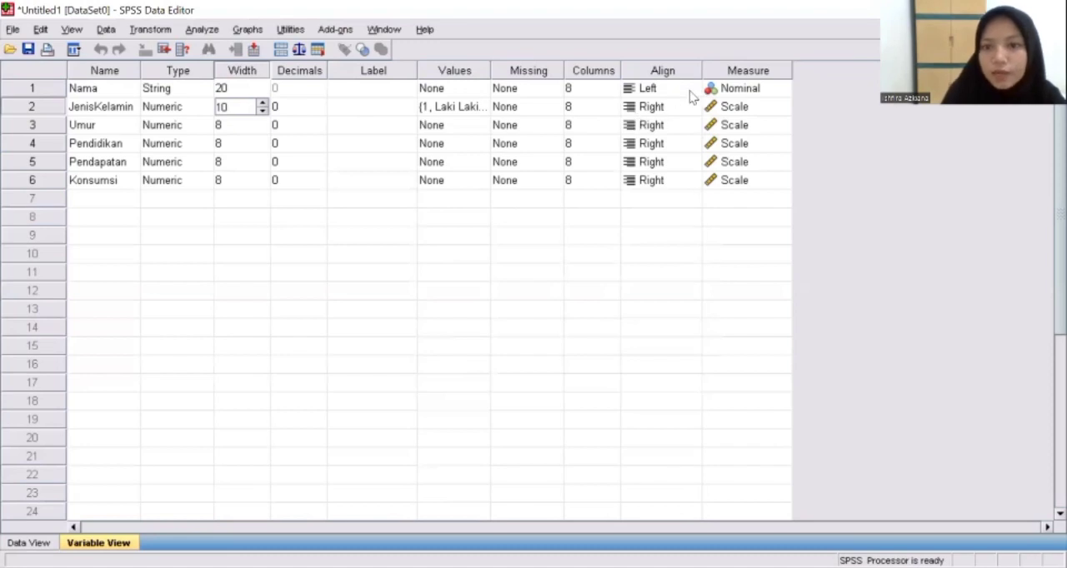
Set the measurement level of the JenisKelamin variable to Nominal
{"action": "left_click", "coordinate": [735, 112]}
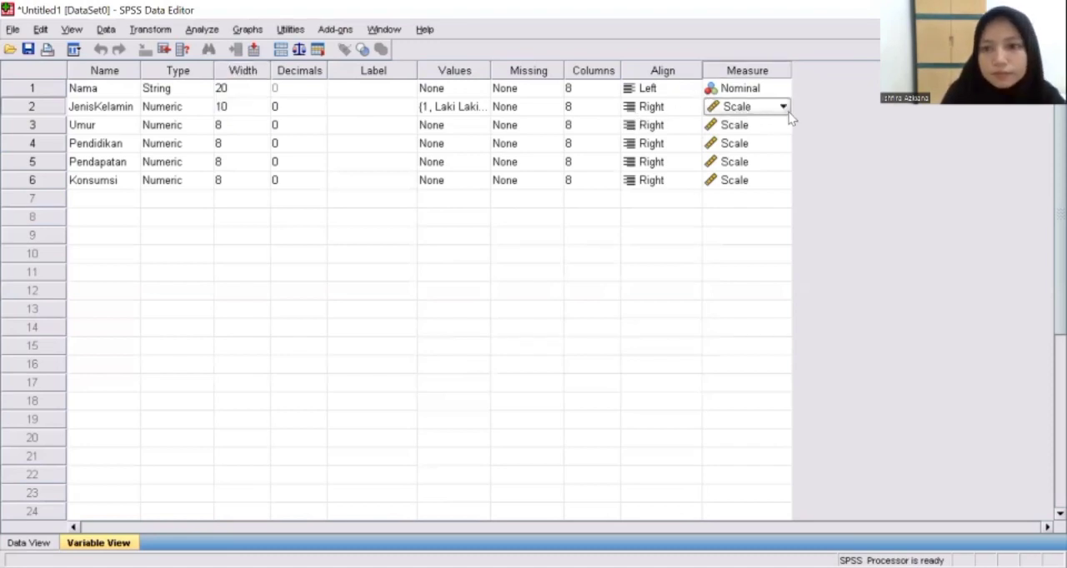
{"action": "left_click", "coordinate": [784, 108]}
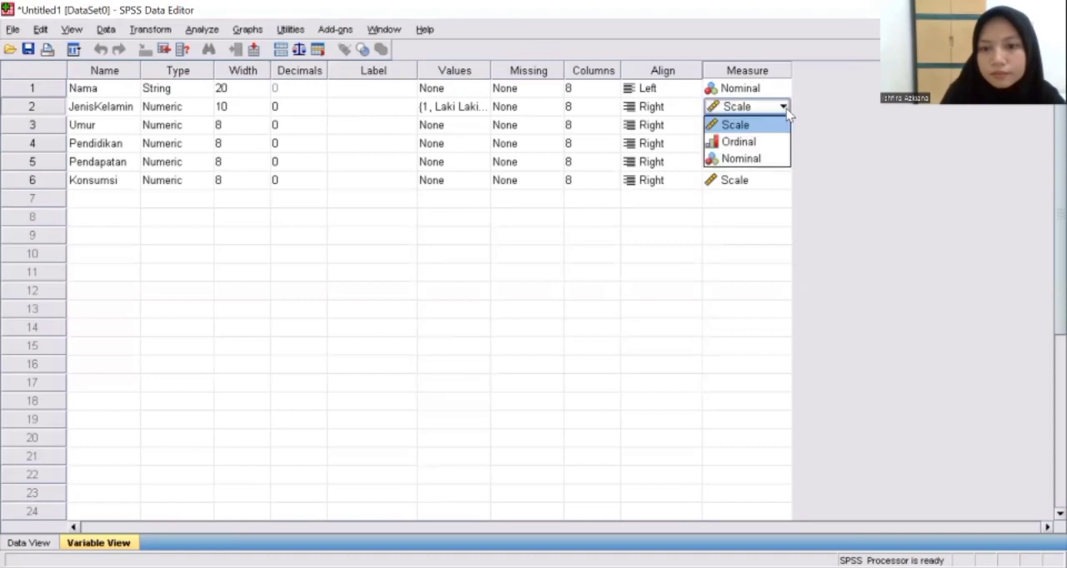
{"action": "left_click", "coordinate": [741, 158]}
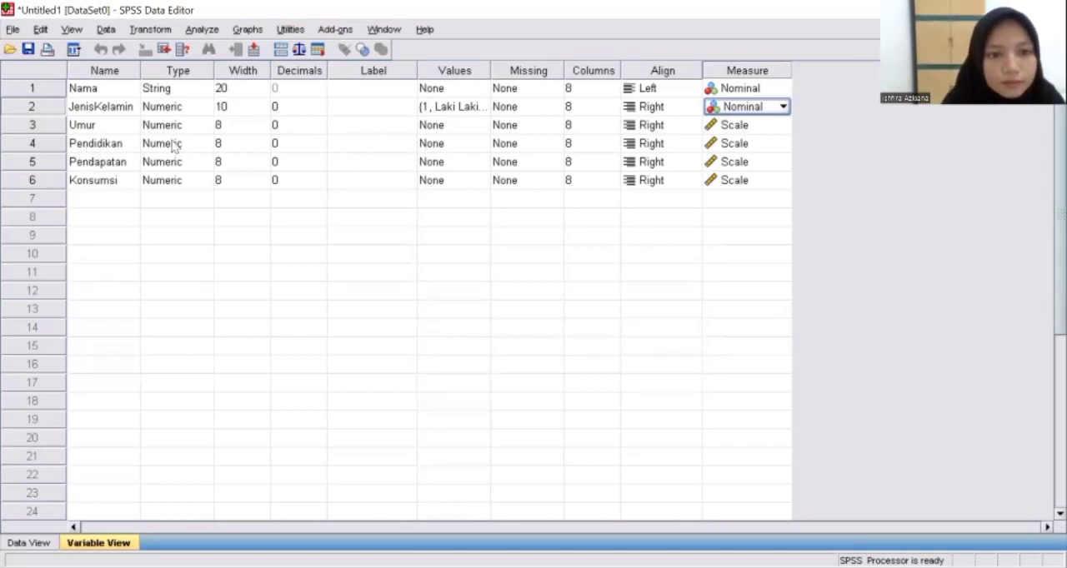
Add a value label to the Pendidikan variable that assigns "SD" to value 1
{"action": "left_click", "coordinate": [431, 148]}
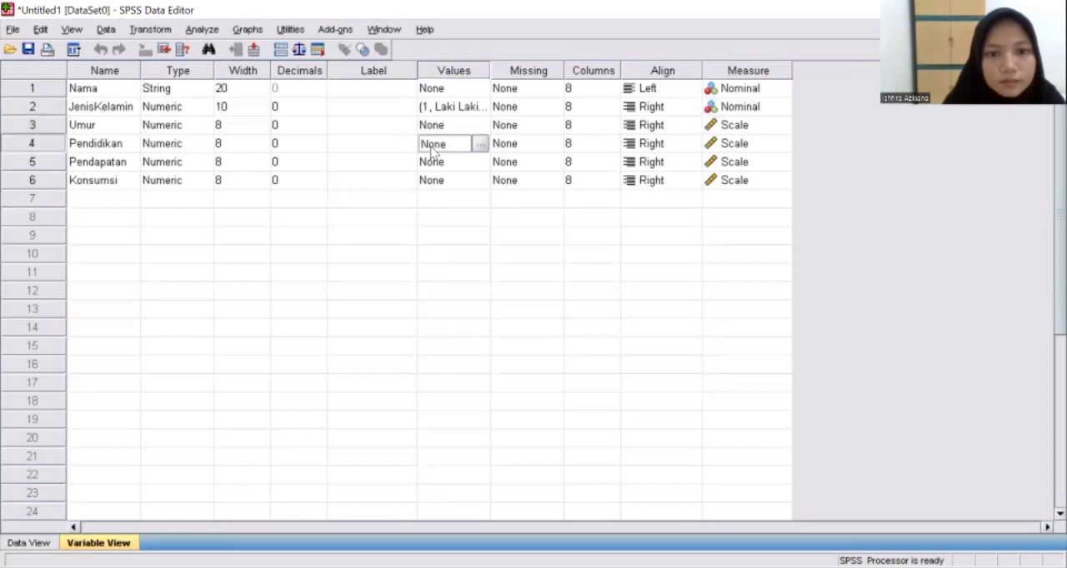
{"action": "left_click", "coordinate": [480, 145]}
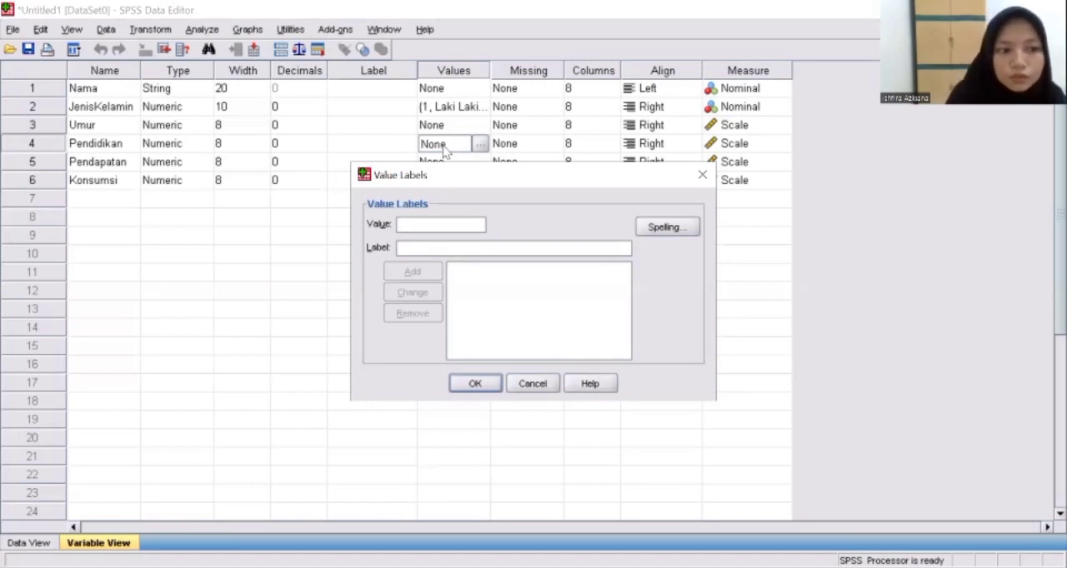
{"action": "type", "text": "1"}
{"action": "left_click", "coordinate": [402, 247]}
{"action": "type", "text": "SD"}
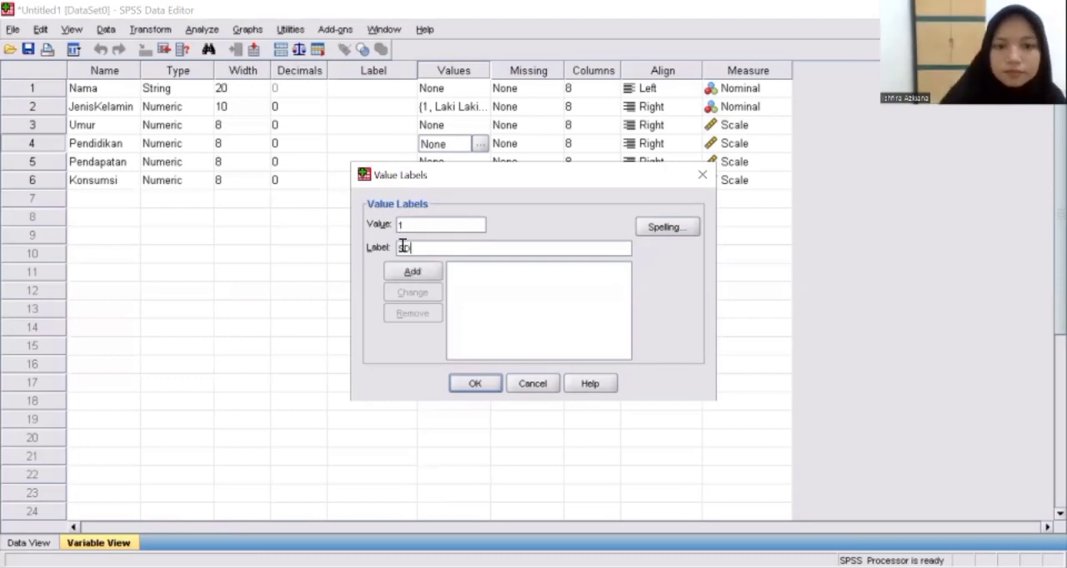
{"action": "left_click", "coordinate": [412, 273]}
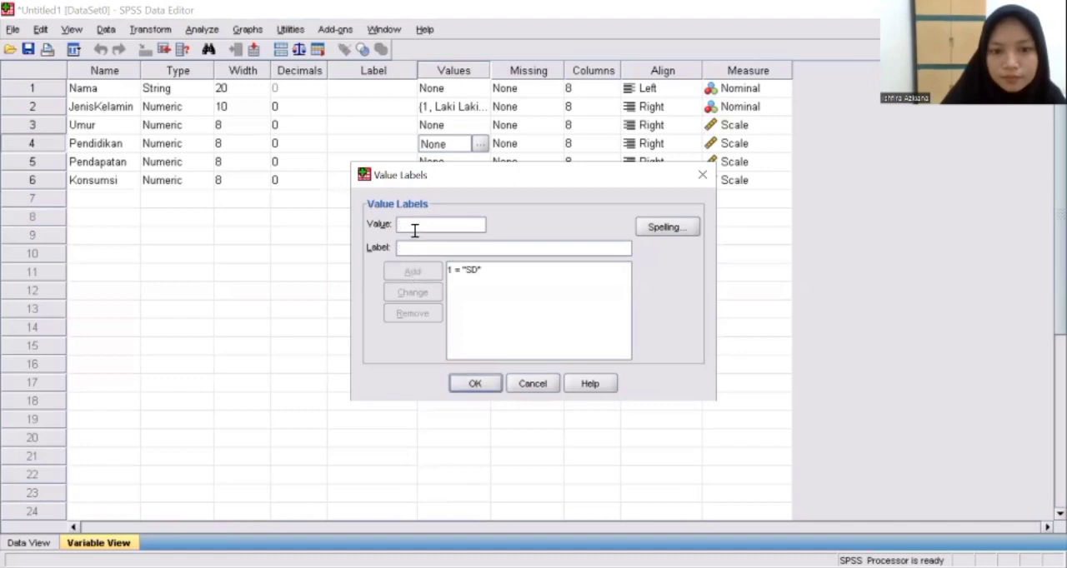
Add the label "SLTP" for value 2 of the Pendidikan variable
{"action": "type", "text": "2"}
{"action": "left_click", "coordinate": [415, 245]}
{"action": "type", "text": "SLTP"}
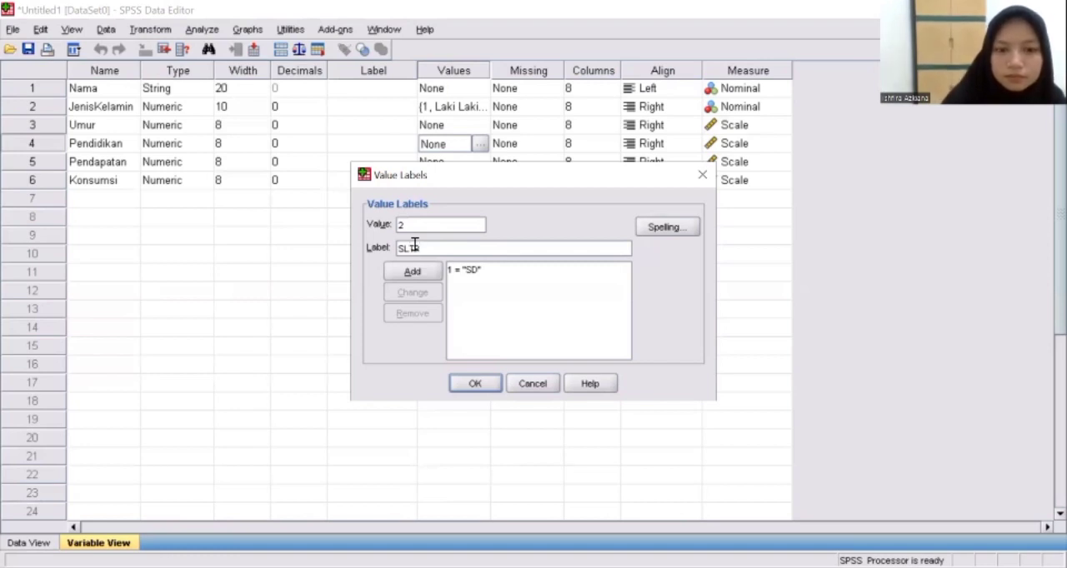
{"action": "left_click", "coordinate": [412, 271]}
Add the label "SLTA" for value 3 of the Pendidikan variable
{"action": "left_click", "coordinate": [412, 227]}
{"action": "type", "text": "3"}
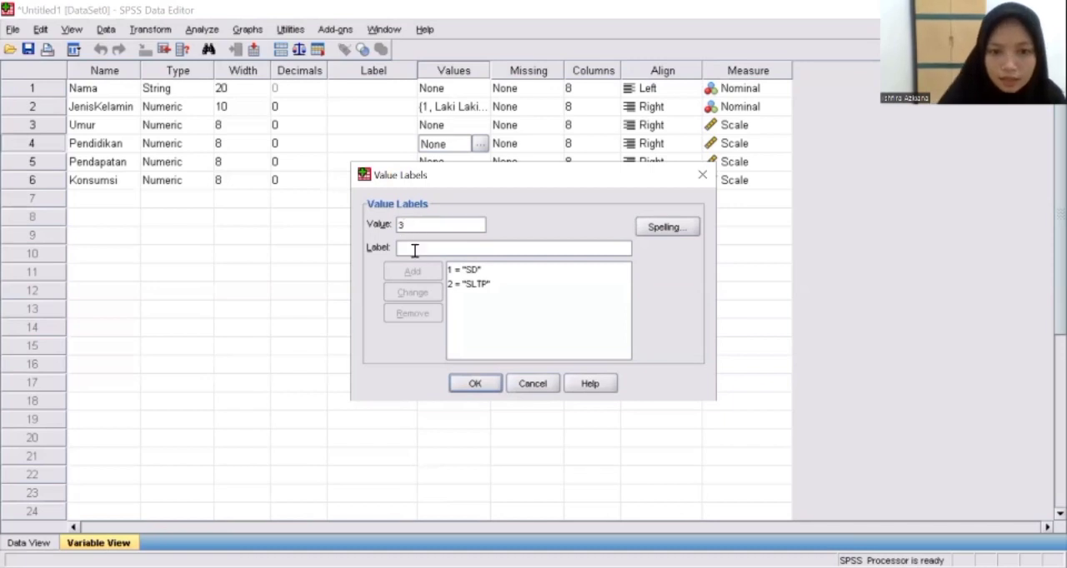
{"action": "left_click", "coordinate": [402, 242]}
{"action": "type", "text": "SMP"}
{"action": "type", "text": "TA"}
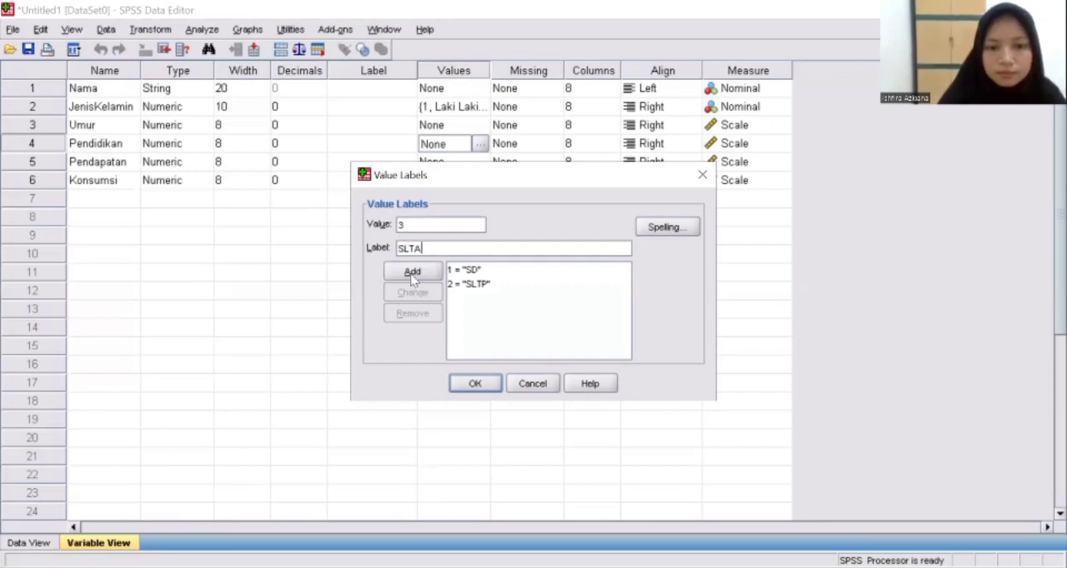
{"action": "left_click", "coordinate": [411, 271]}
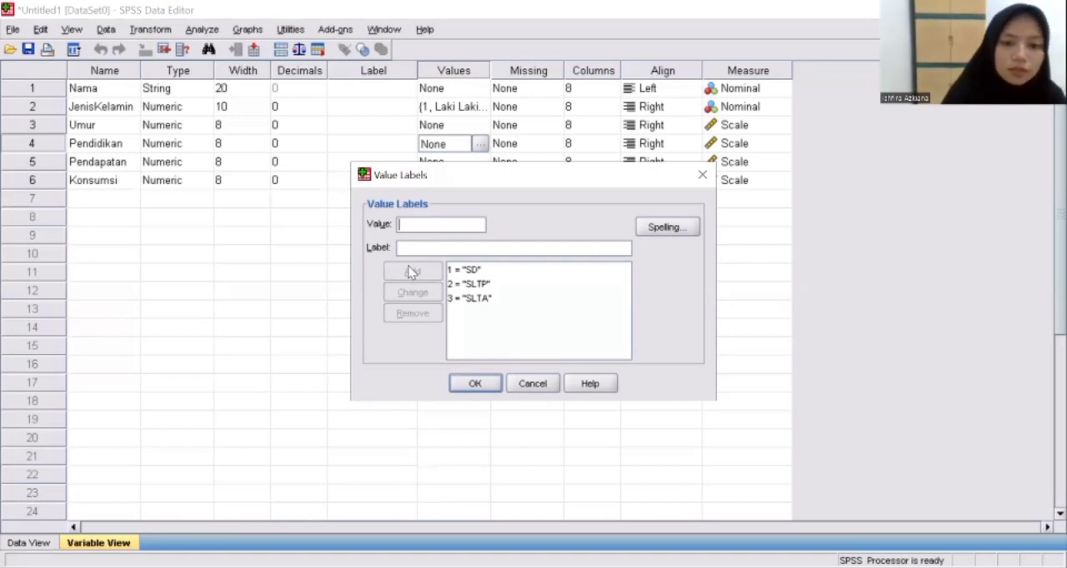
Add the label "D3" for value 4 of the Pendidikan variable
{"action": "type", "text": "4"}
{"action": "left_click", "coordinate": [409, 250]}
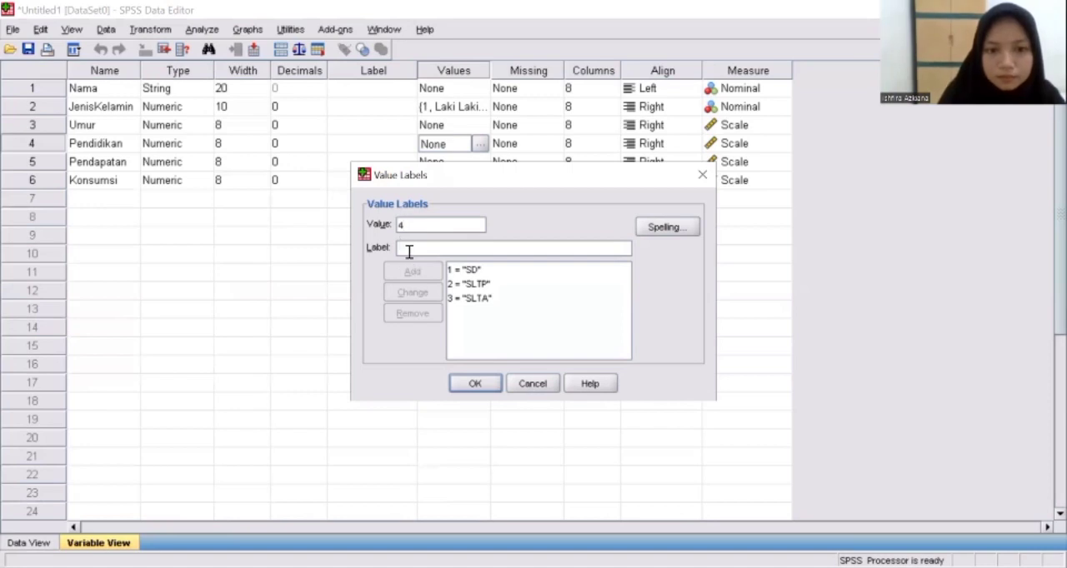
{"action": "type", "text": "D3"}
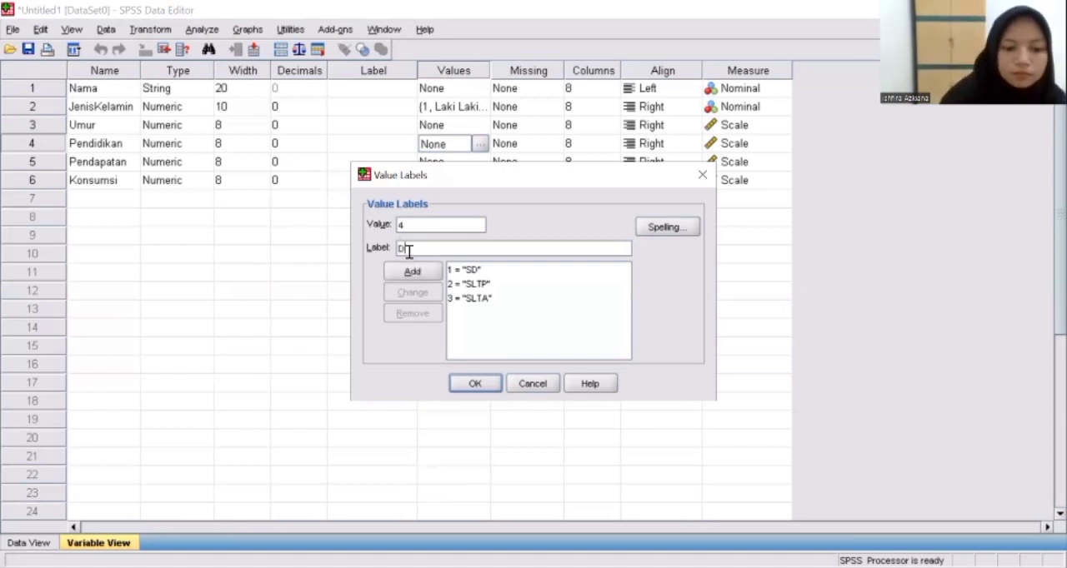
{"action": "left_click", "coordinate": [413, 271]}
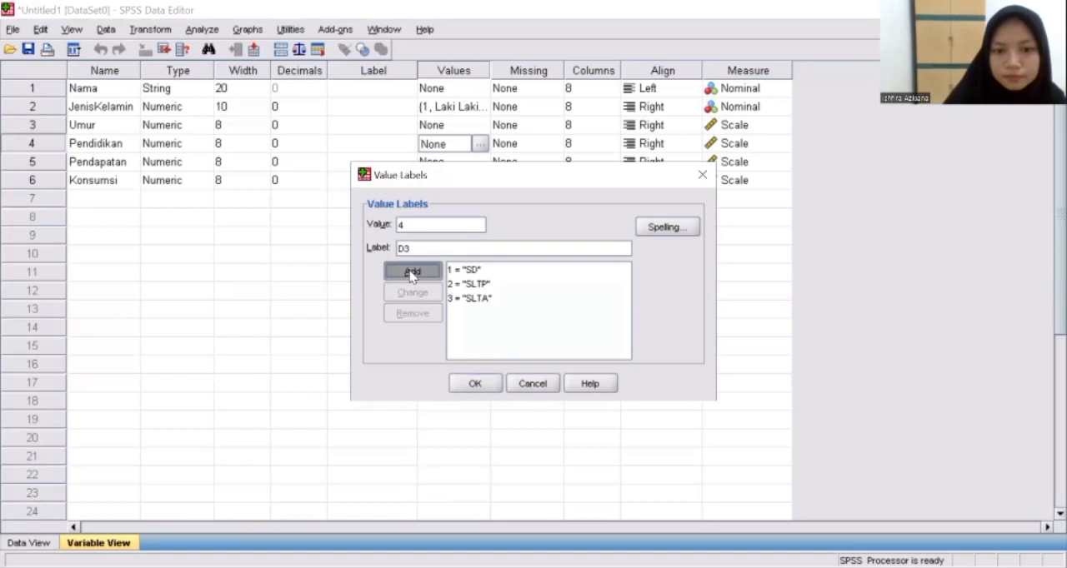
Add the label "S1" for value 5 of Pendidikan and apply the value labels
{"action": "type", "text": "5"}
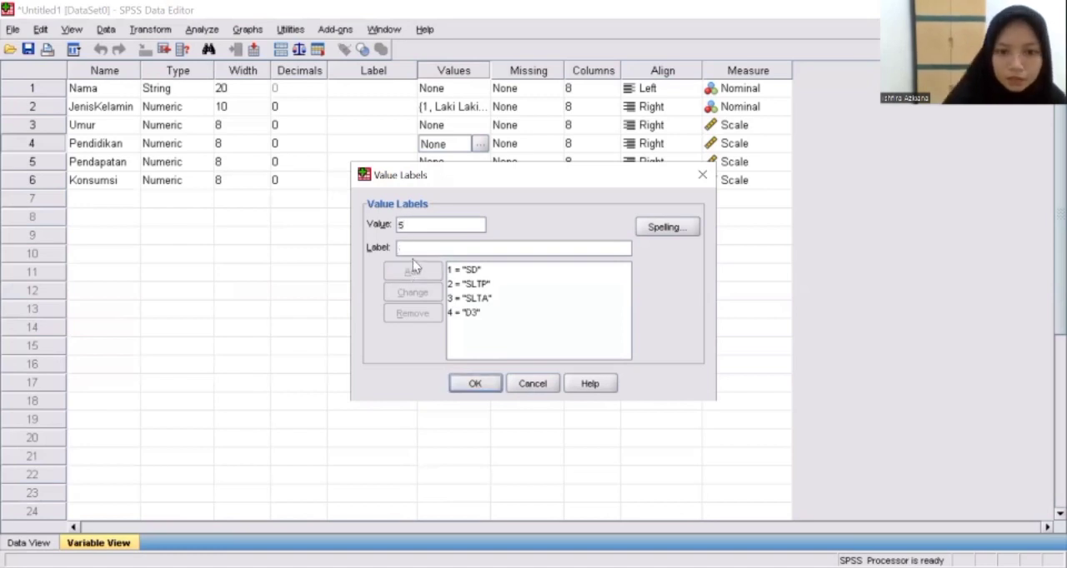
{"action": "left_click", "coordinate": [413, 249]}
{"action": "type", "text": "S1"}
{"action": "left_click", "coordinate": [415, 271]}
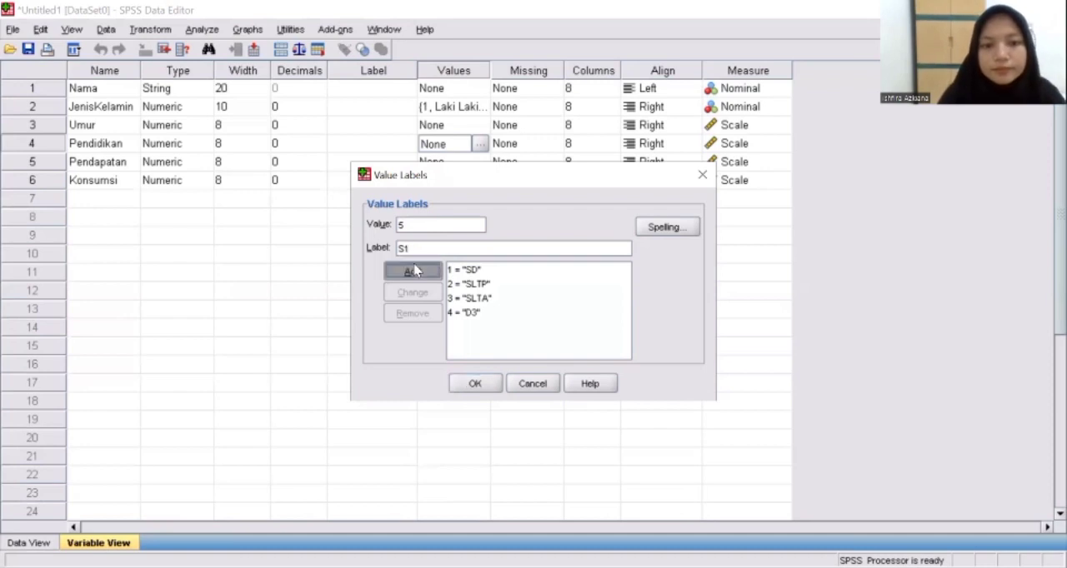
{"action": "left_click", "coordinate": [473, 385]}
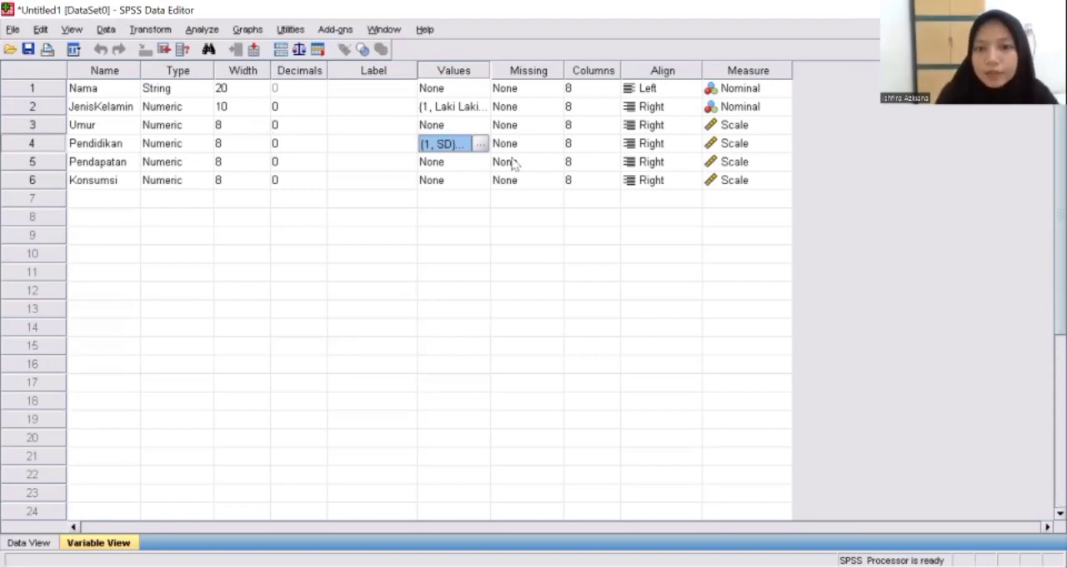
Set the measurement level of the Pendidikan variable to Ordinal
{"action": "left_click", "coordinate": [729, 145]}
{"action": "left_click", "coordinate": [784, 144]}
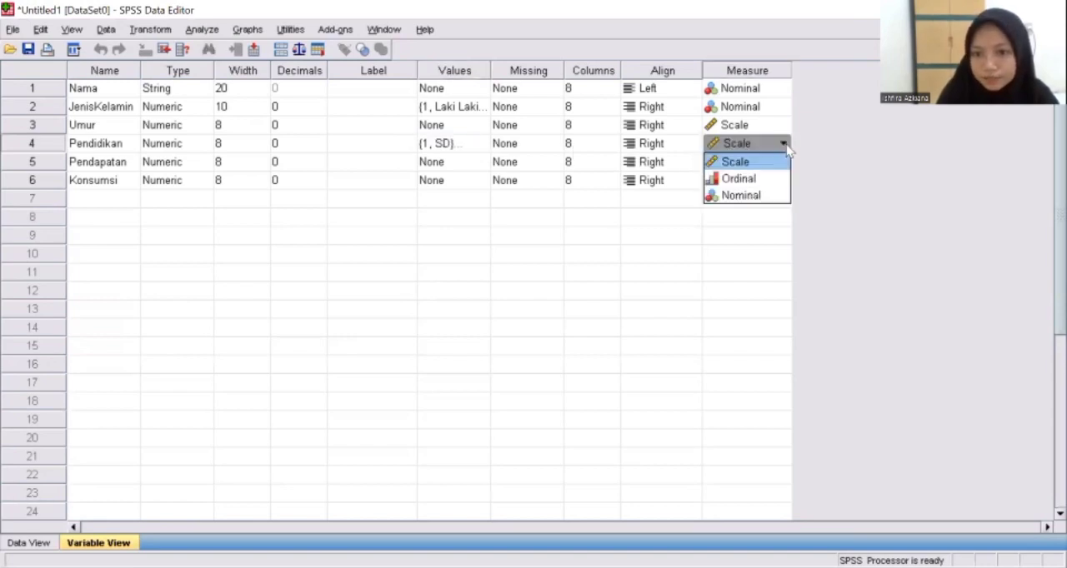
{"action": "left_click", "coordinate": [762, 177]}
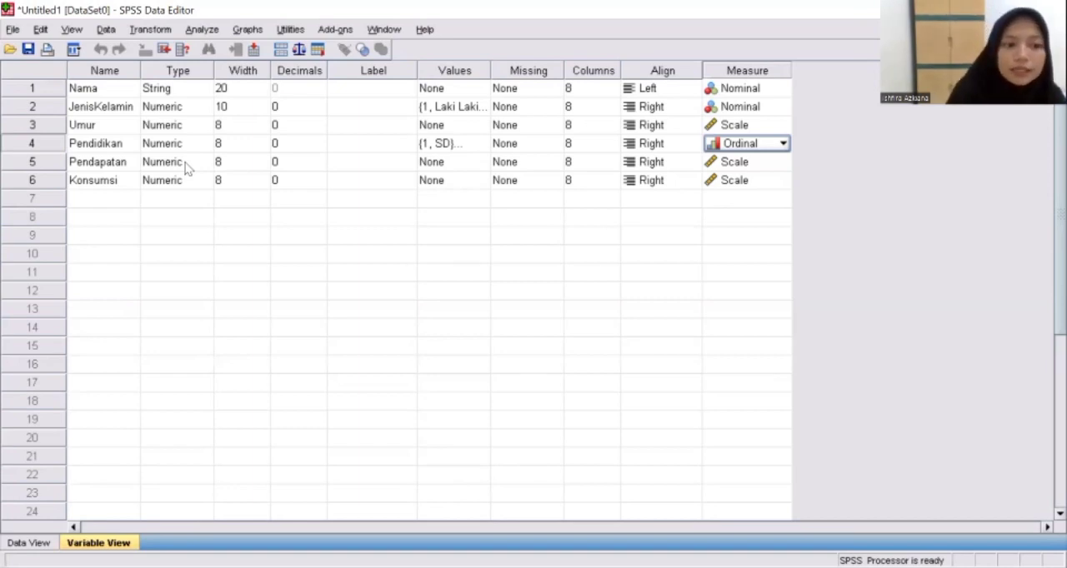
Define 9999 as a discrete missing value for the Pendapatan variable
{"action": "left_click", "coordinate": [529, 166]}
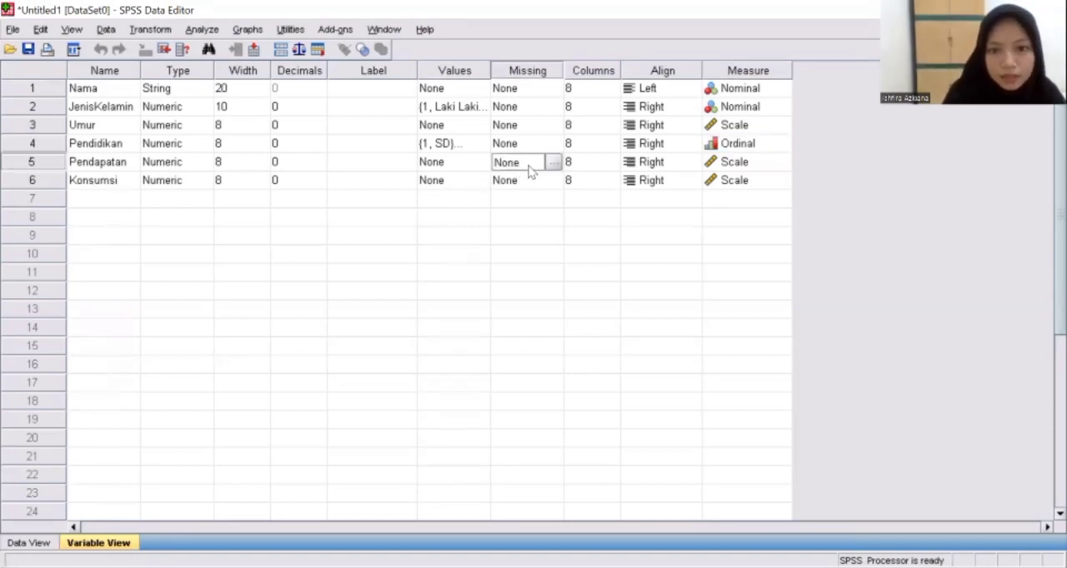
{"action": "left_click", "coordinate": [553, 163]}
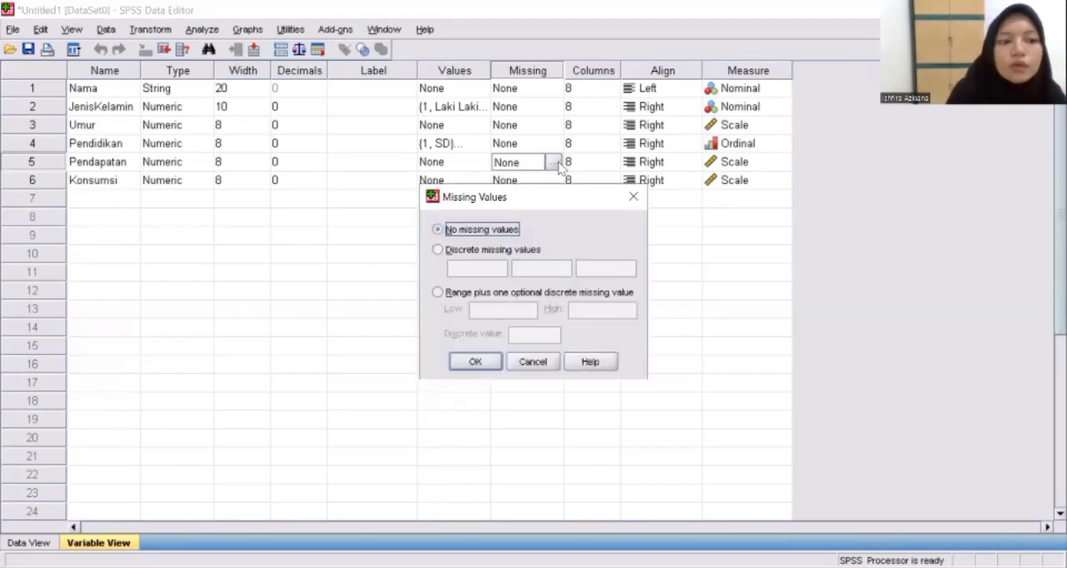
{"action": "left_click", "coordinate": [435, 251]}
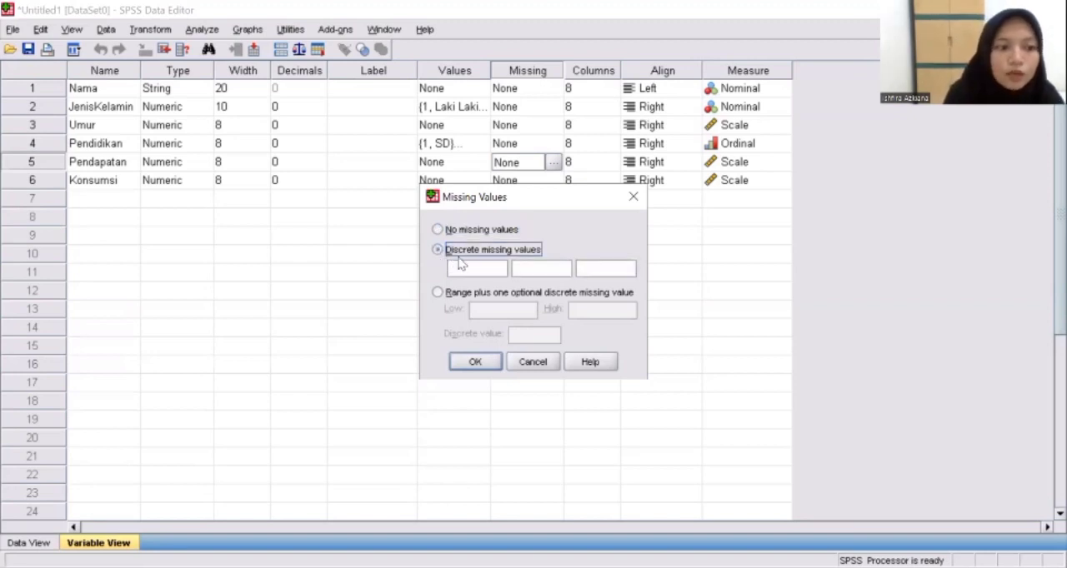
{"action": "left_click", "coordinate": [470, 269]}
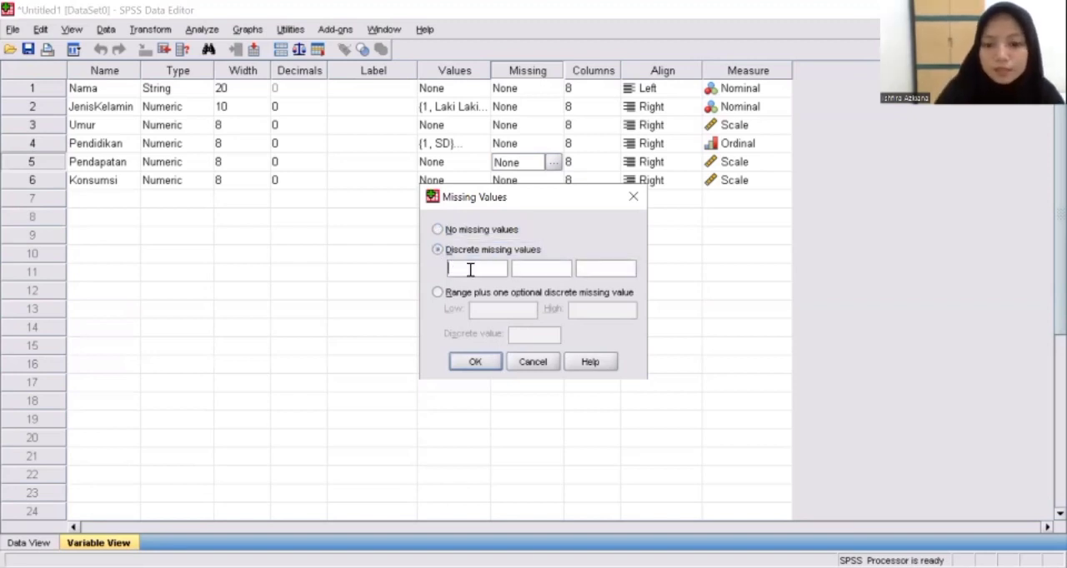
{"action": "type", "text": "9999"}
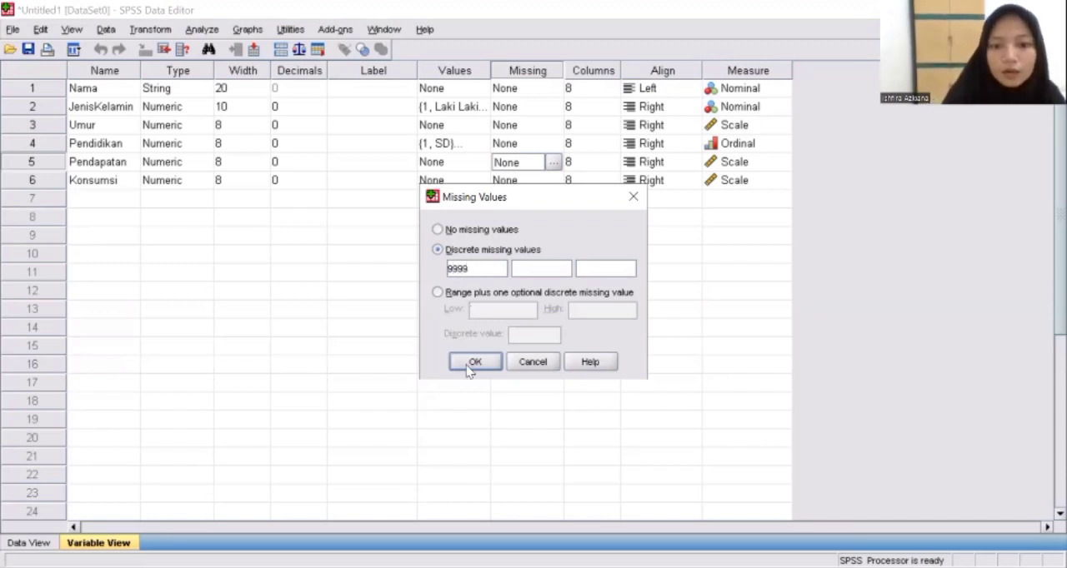
{"action": "left_click", "coordinate": [468, 367]}
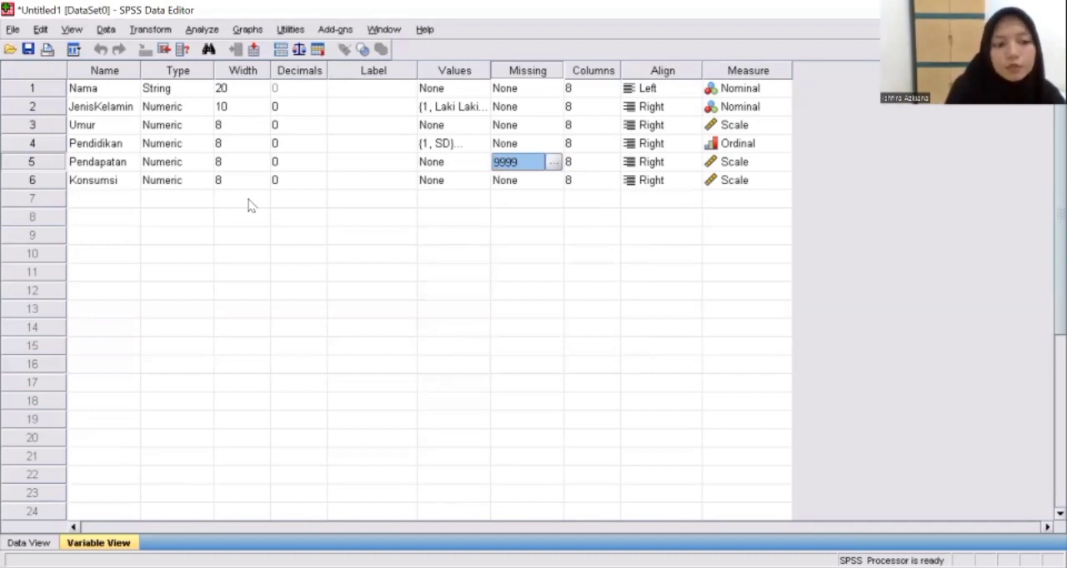
Define 9999 as a discrete missing value for the Konsumsi variable
{"action": "left_click", "coordinate": [512, 188]}
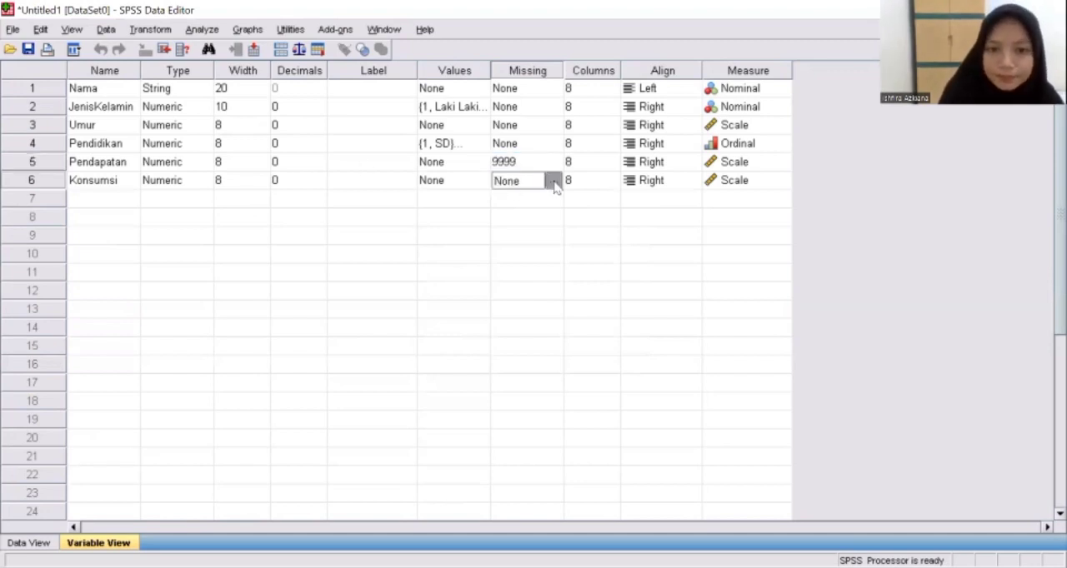
{"action": "left_click", "coordinate": [554, 183]}
{"action": "left_click", "coordinate": [438, 251]}
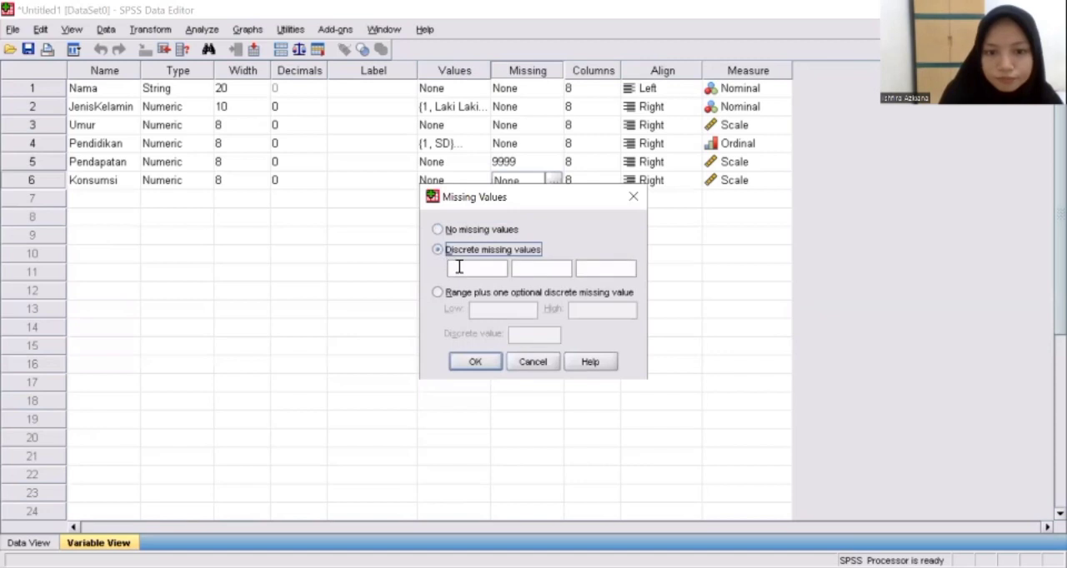
{"action": "left_click", "coordinate": [460, 268]}
{"action": "type", "text": "9999"}
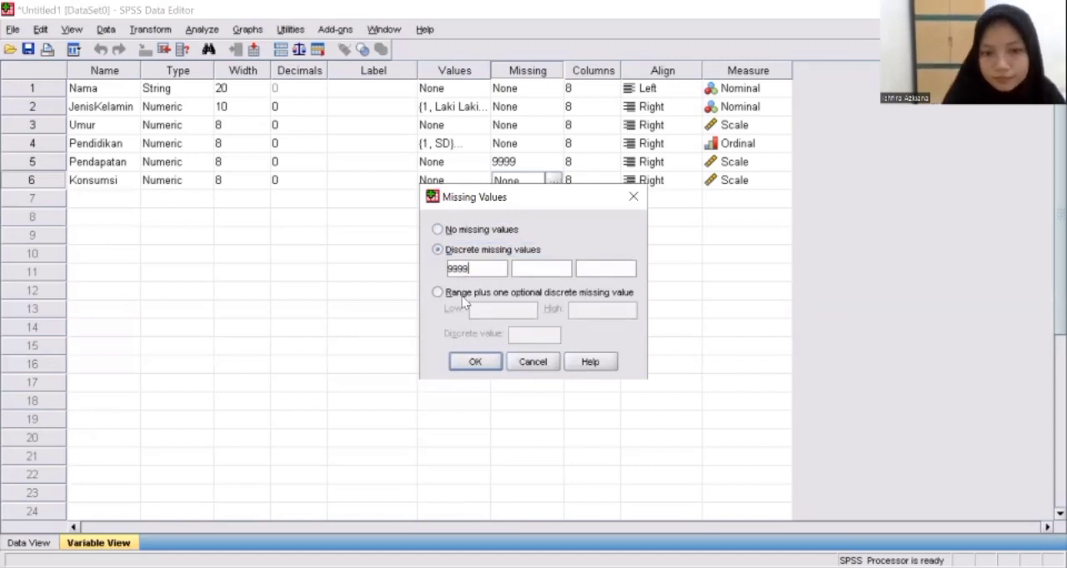
{"action": "left_click", "coordinate": [472, 363]}
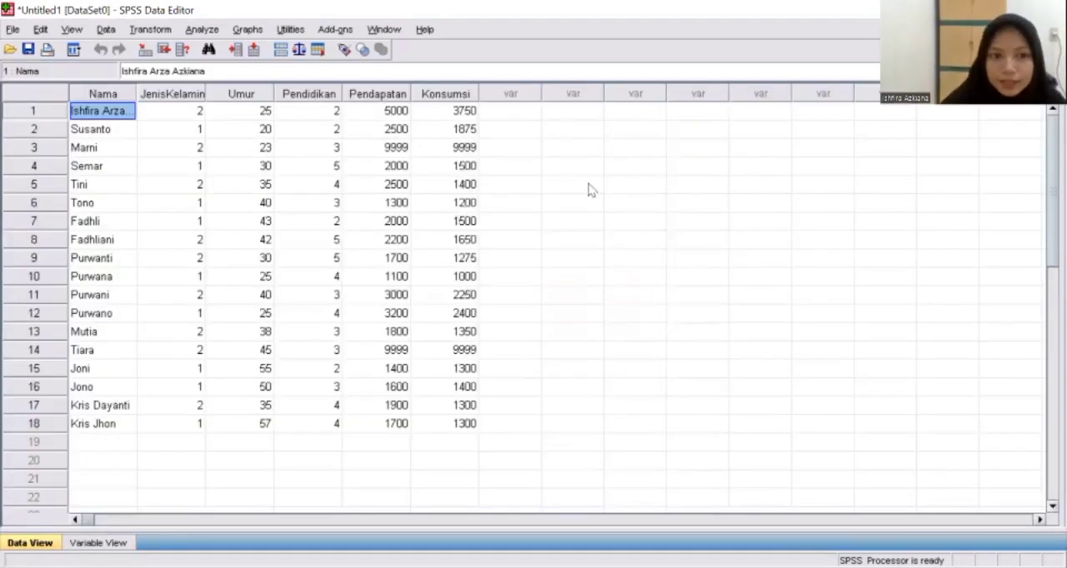
Start a Descriptives analysis and add Umur, Pendapatan and Konsumsi as its variables
{"action": "left_click", "coordinate": [203, 29]}
{"action": "mouse_move", "coordinate": [304, 73]}
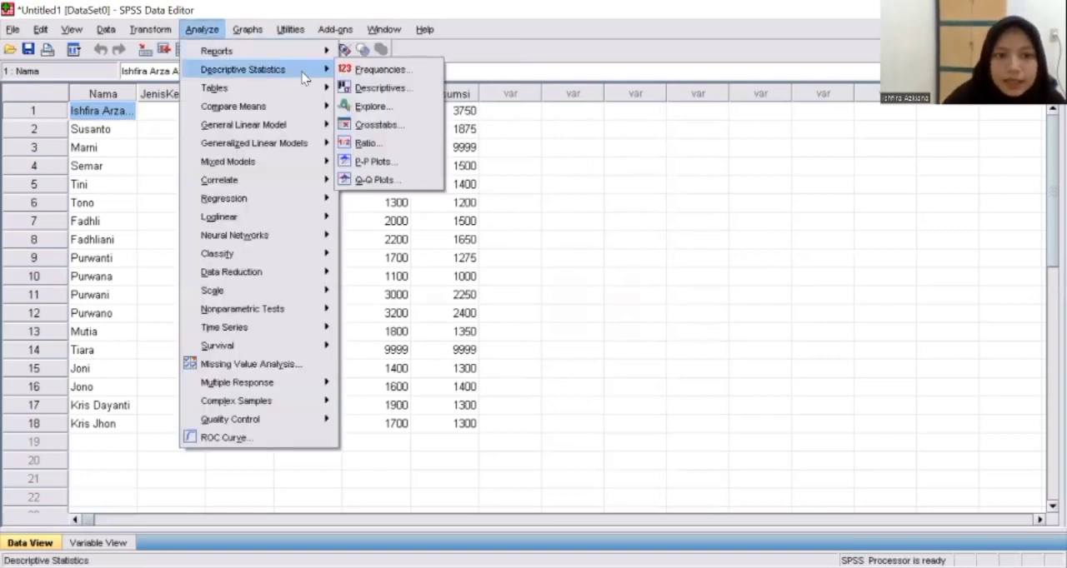
{"action": "left_click", "coordinate": [372, 90]}
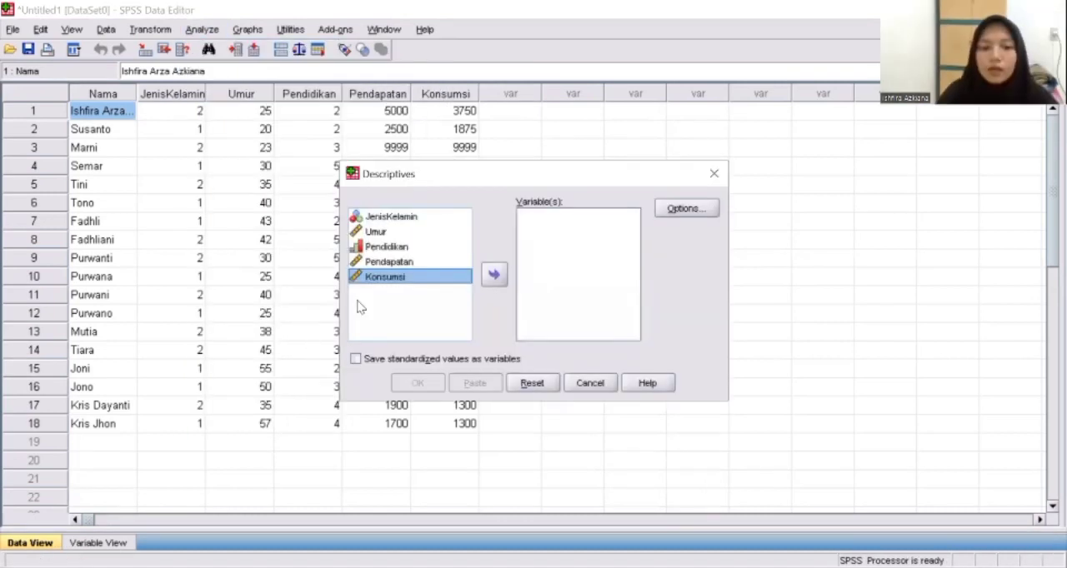
{"action": "left_click", "coordinate": [396, 237]}
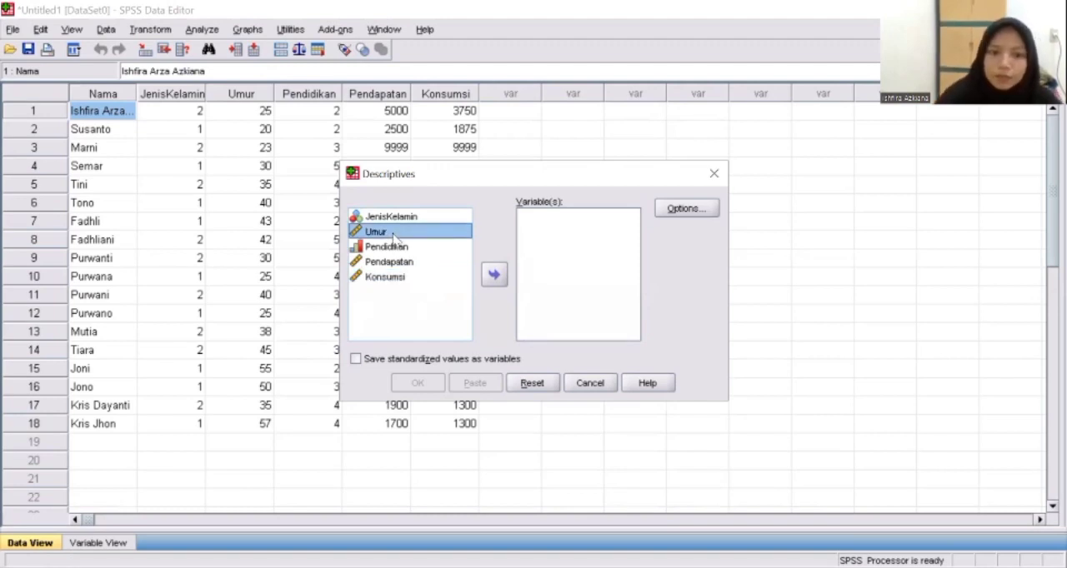
{"action": "double_click", "coordinate": [395, 236]}
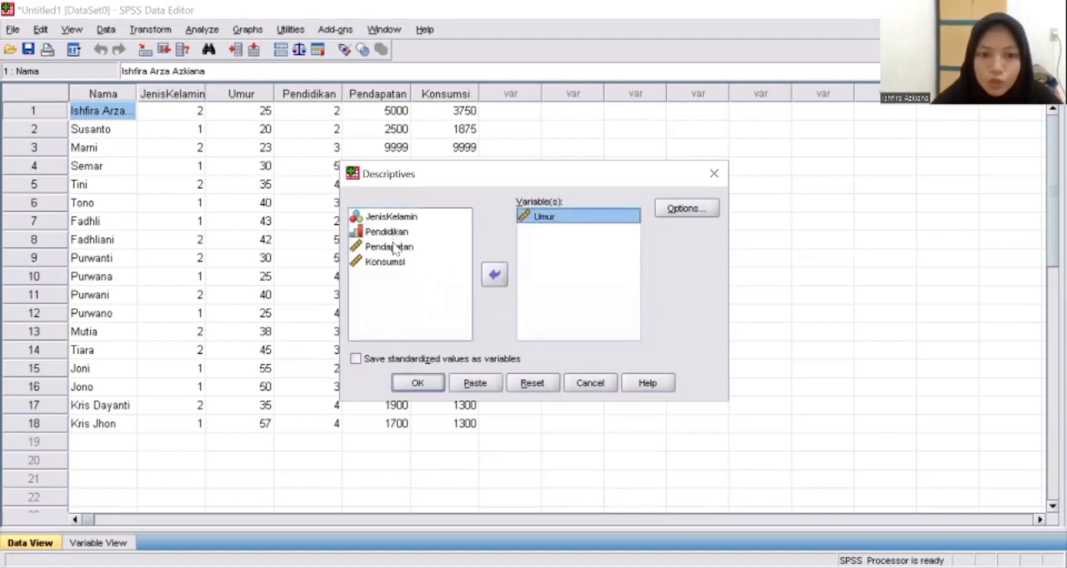
{"action": "double_click", "coordinate": [397, 250]}
{"action": "double_click", "coordinate": [392, 248]}
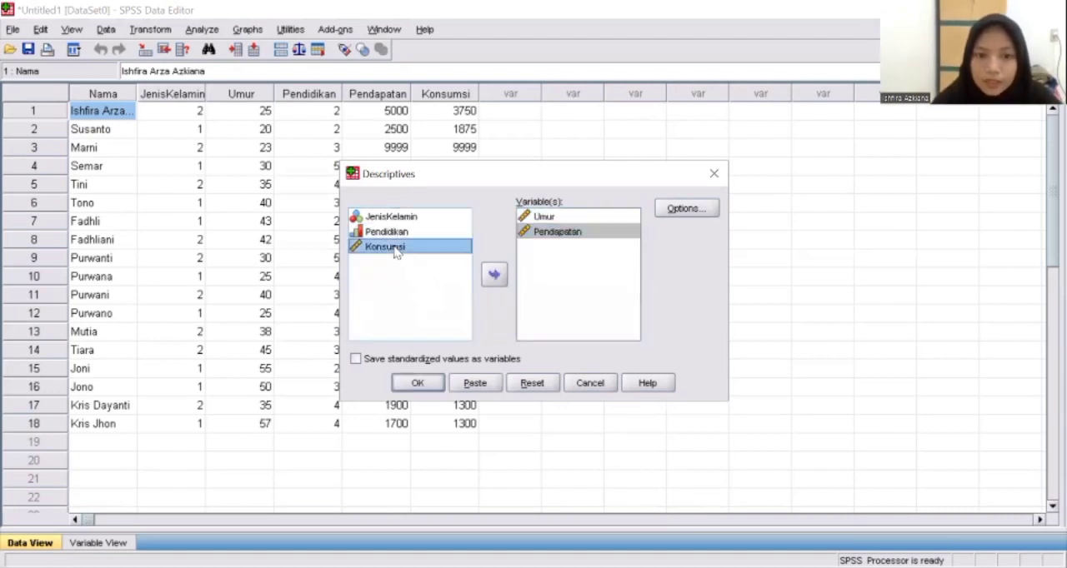
Run the Descriptives analysis with mean, sum, all dispersion statistics, kurtosis and skewness, displayed in variable list order
{"action": "left_click", "coordinate": [688, 210]}
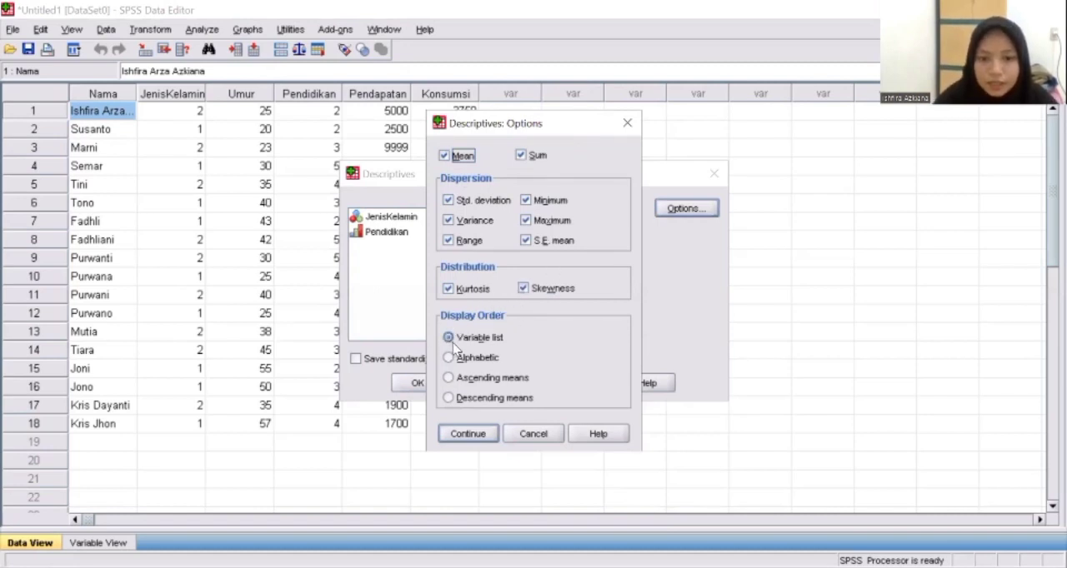
{"action": "left_click", "coordinate": [457, 436]}
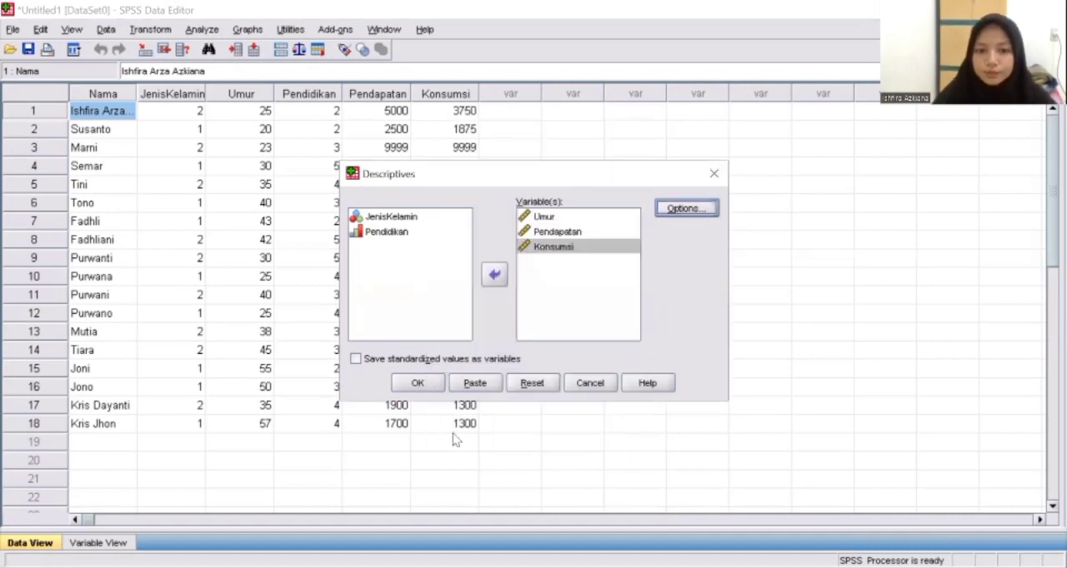
{"action": "left_click", "coordinate": [416, 387]}
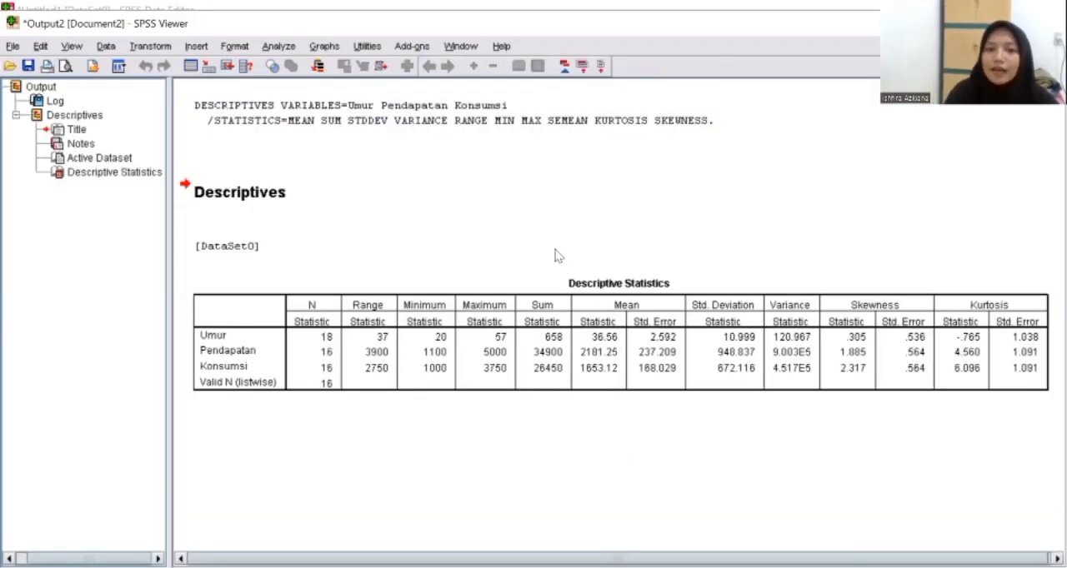